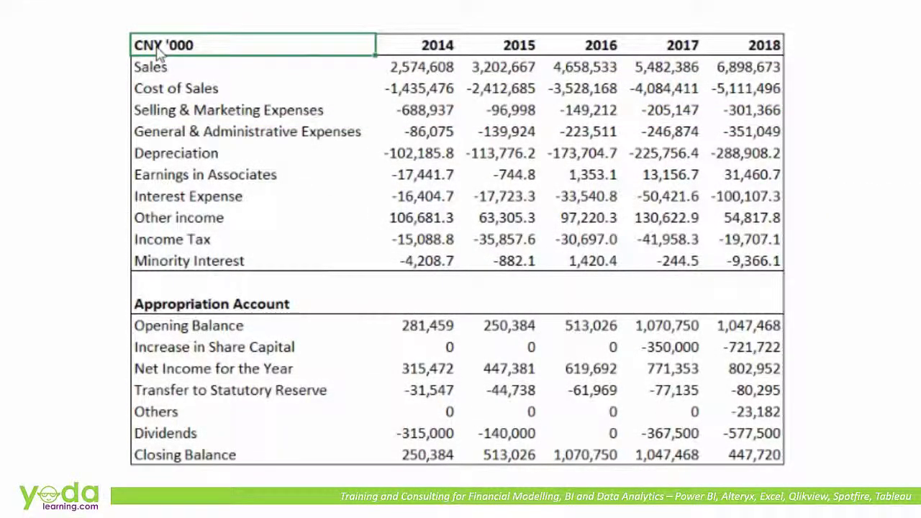
# Review the IS table's line items and 2014–2018 headers, then insert a new blank worksheet.
pyautogui.hotkey('ctrl', 'shift', 'Down')
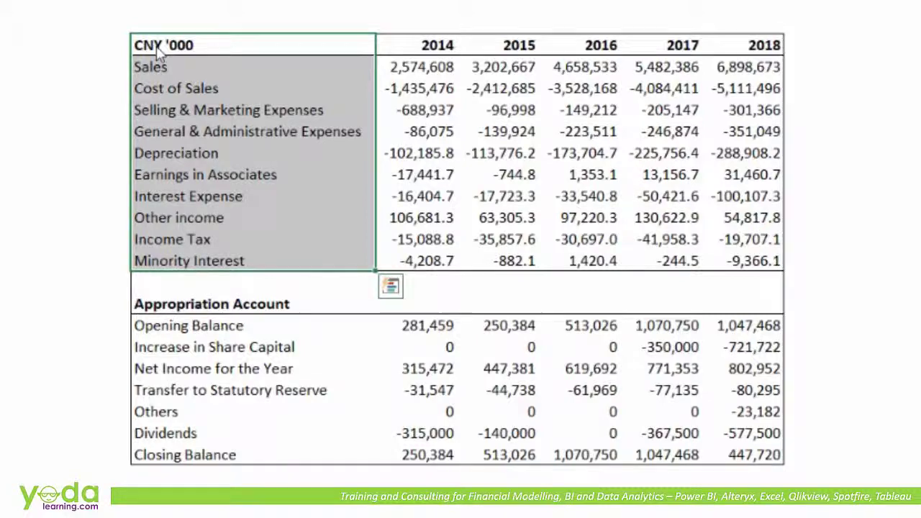
pyautogui.hotkey('ctrl', 'shift', 'Down')
pyautogui.hotkey('ctrl', 'shift', 'Down')
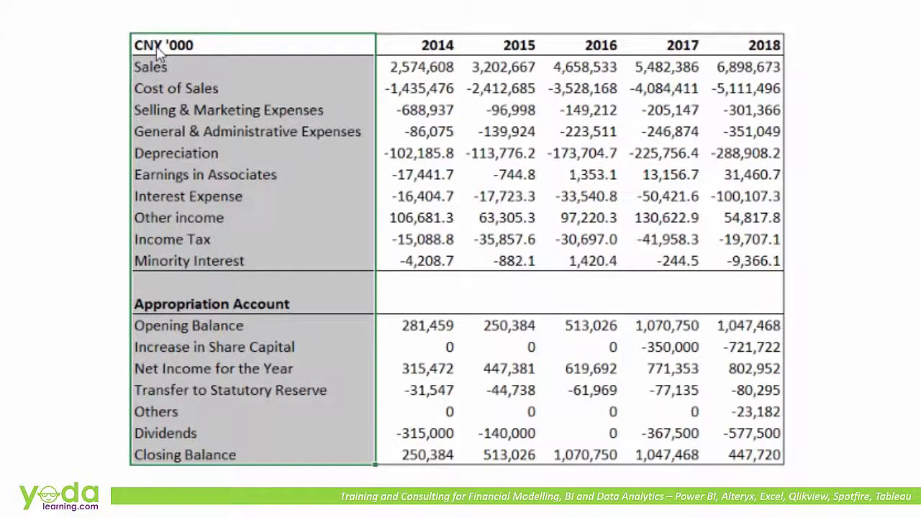
pyautogui.press('Right')
pyautogui.hotkey('ctrl', 'shift', 'Right')
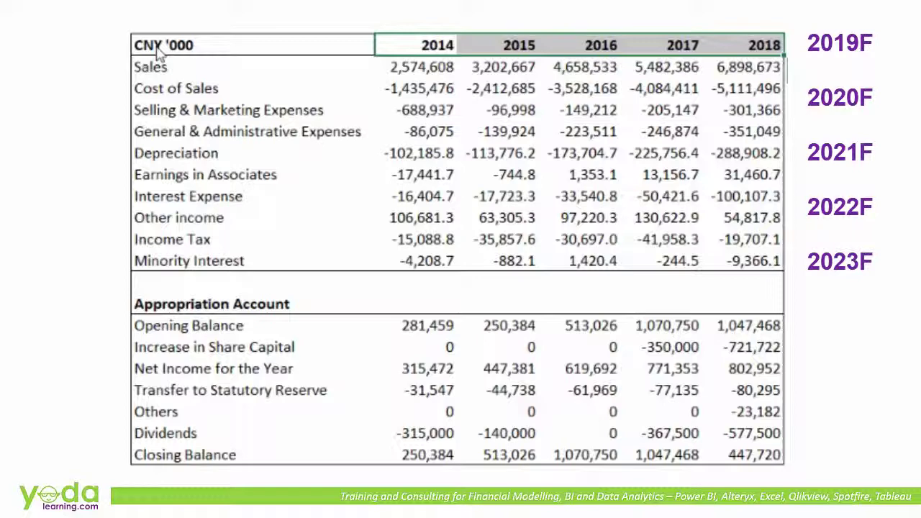
pyautogui.click(159, 46)
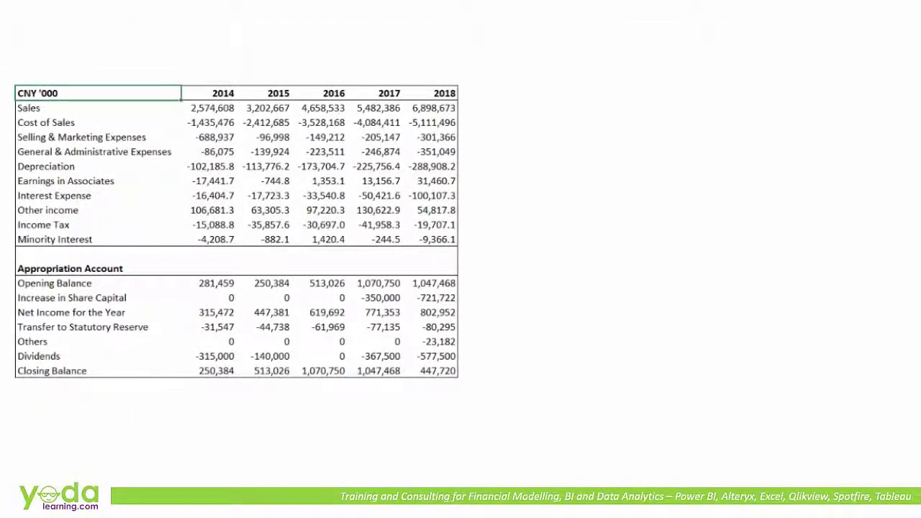
pyautogui.click(529, 160)
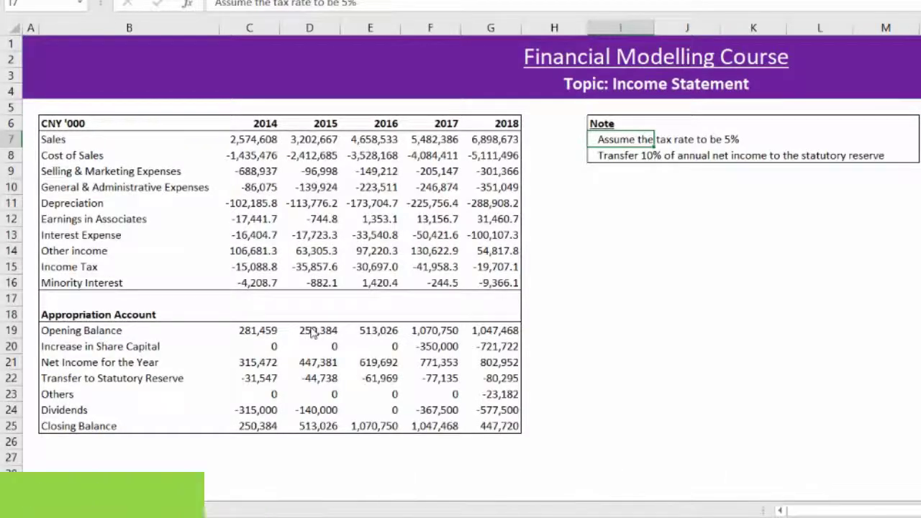
pyautogui.hotkey('shift', 'F11')
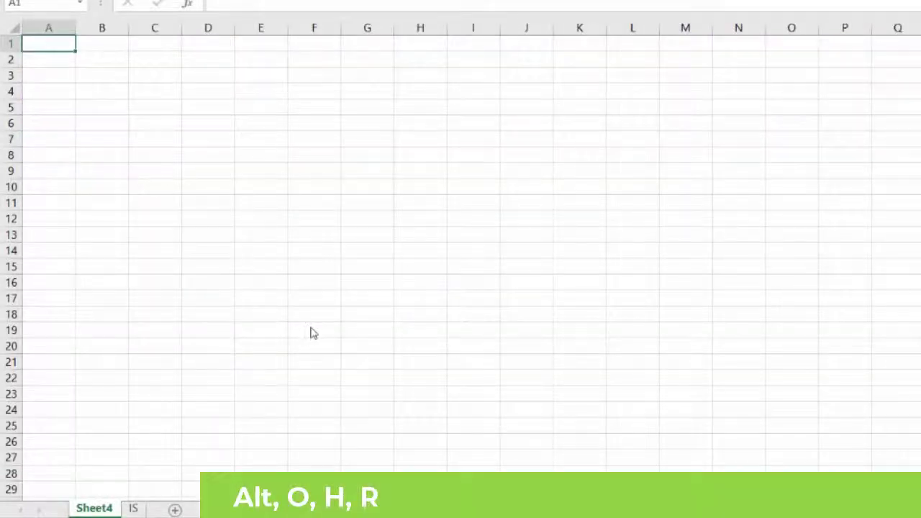
# Rename the new sheet to 'Income Statement'.
pyautogui.hotkey('alt', 'o')
pyautogui.write('hr')
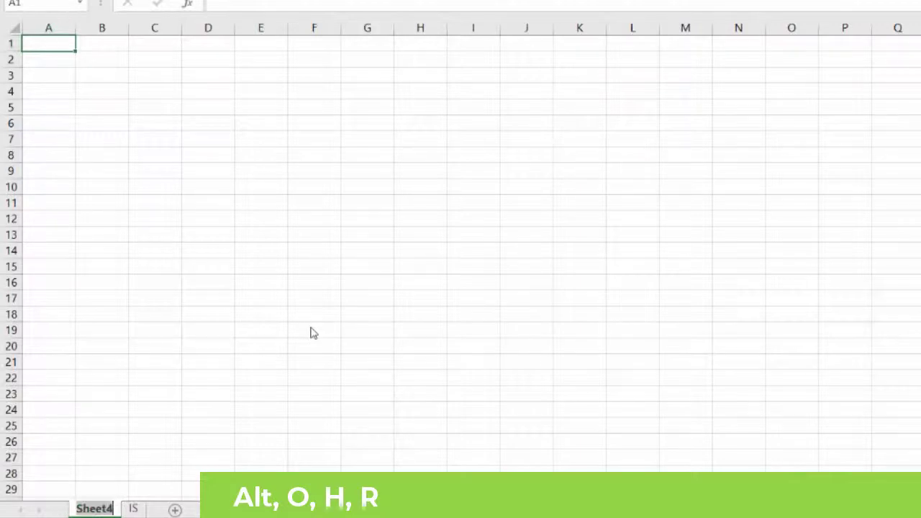
pyautogui.write('Income Statement')
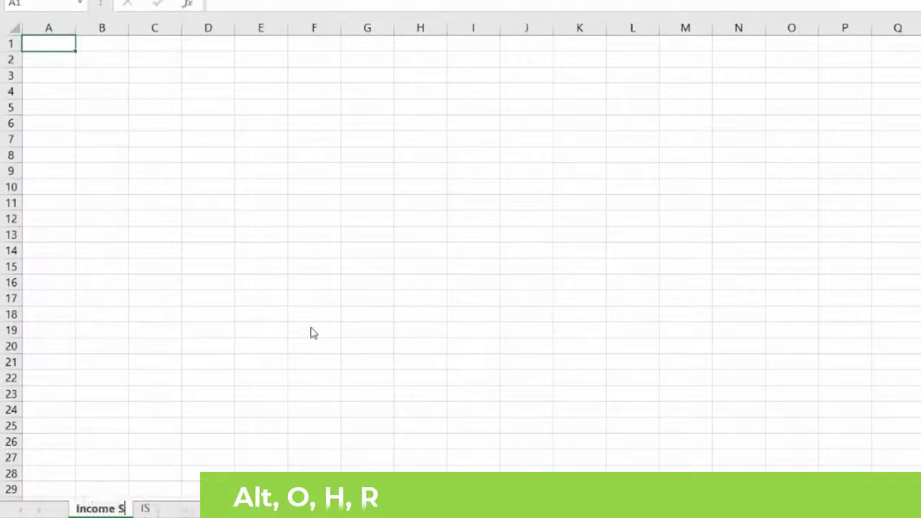
pyautogui.press('Return')
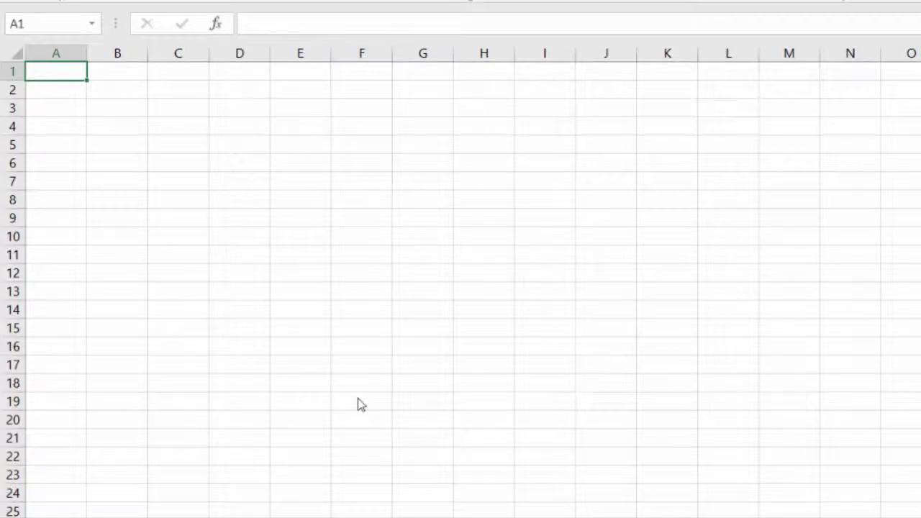
# Select a block of empty cells from B2, then clear it and return to A1.
pyautogui.moveTo(116, 85); pyautogui.dragTo(790, 512)
pyautogui.scroll(-2, 461, 288)
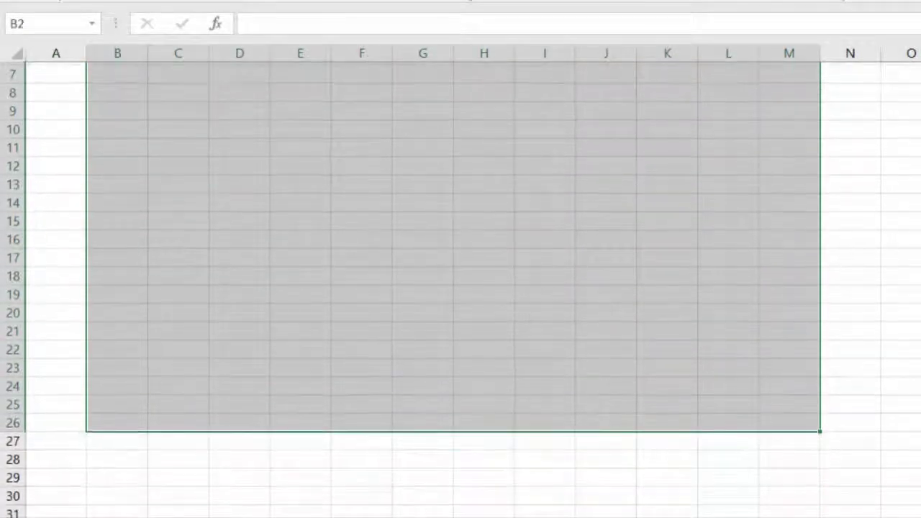
pyautogui.scroll(-1, 460, 288)
pyautogui.scroll(3, 461, 288)
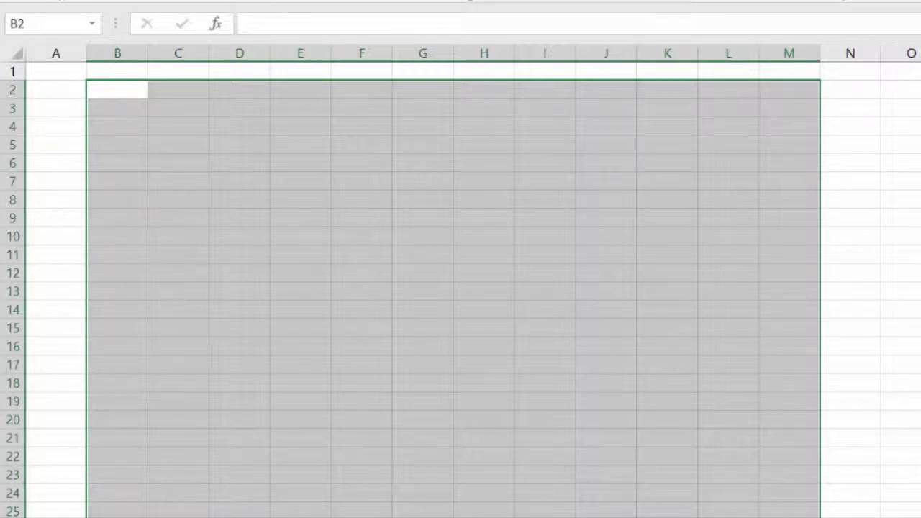
pyautogui.click(36, 76)
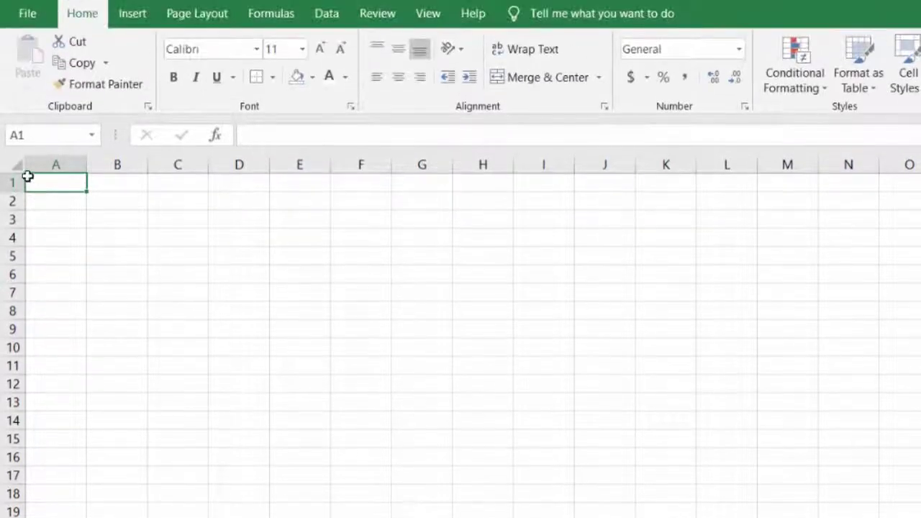
# Fill the entire sheet light grey (White, Darker 15%) and hide gridlines.
pyautogui.click(15, 166)
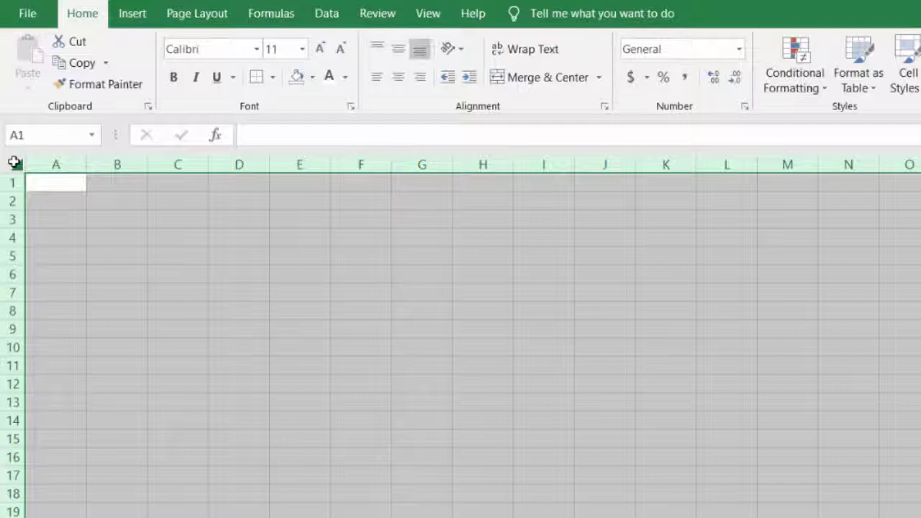
pyautogui.click(312, 77)
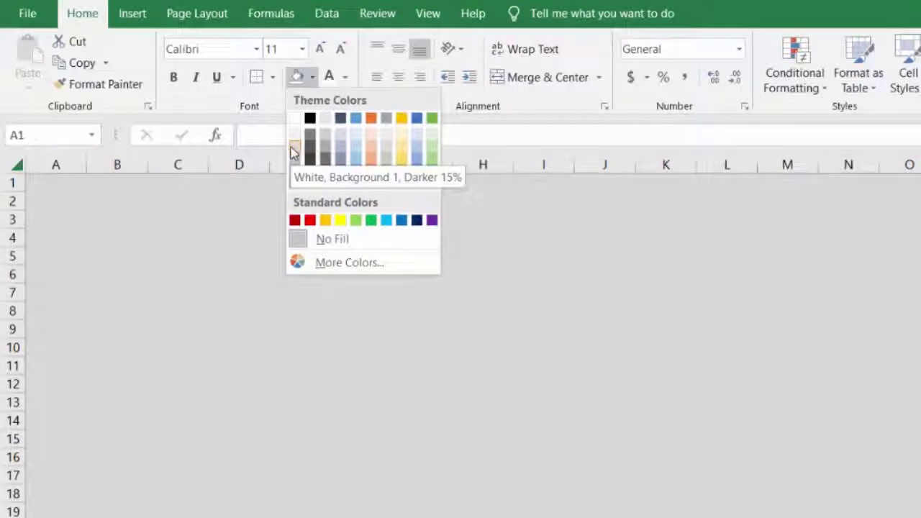
pyautogui.click(293, 152)
pyautogui.click(428, 14)
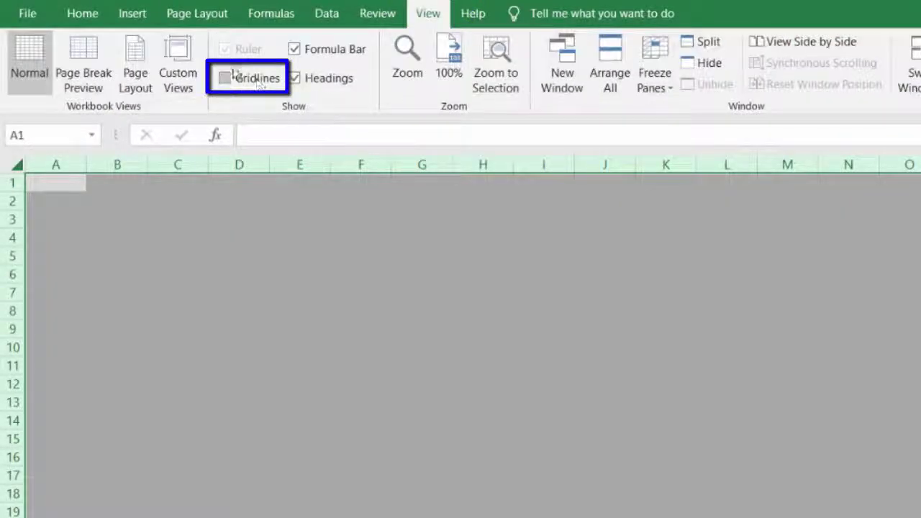
pyautogui.click(228, 78)
pyautogui.click(84, 12)
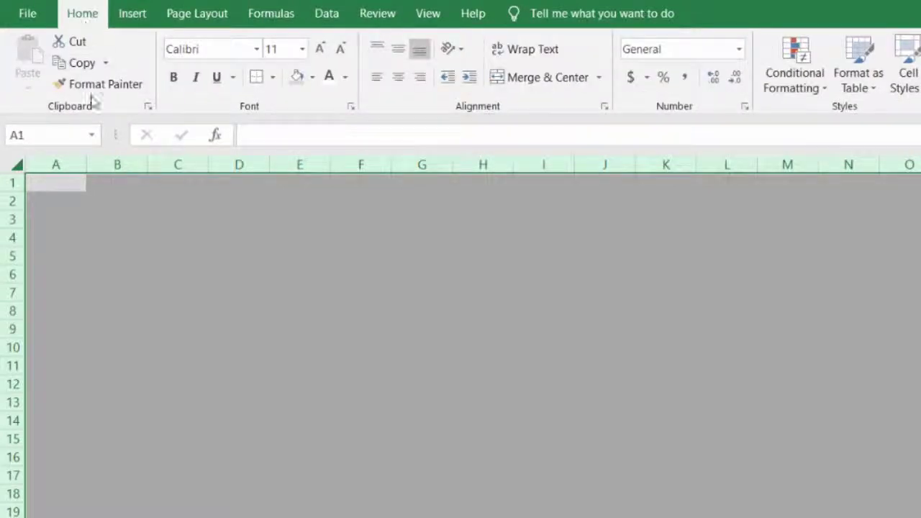
pyautogui.click(69, 210)
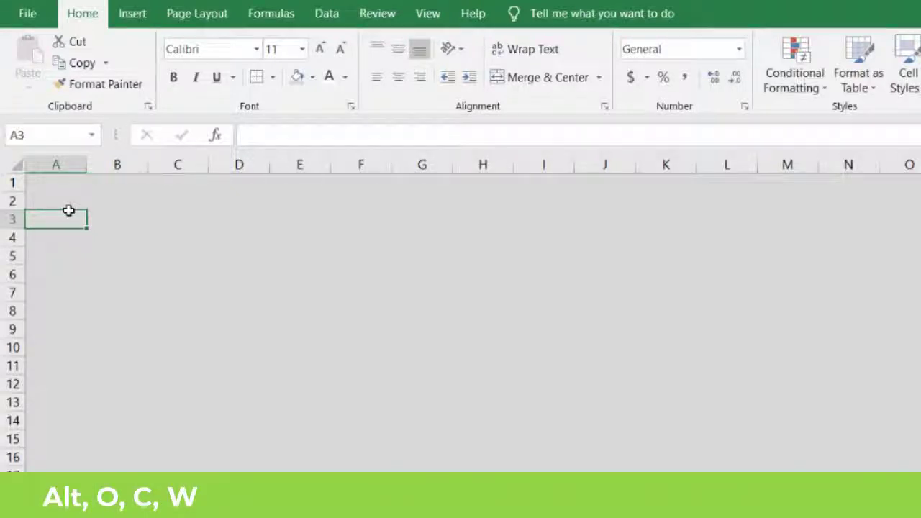
# Set column A width to 2 and move to cell A2.
pyautogui.press('alt')
pyautogui.press('o')
pyautogui.press('c')
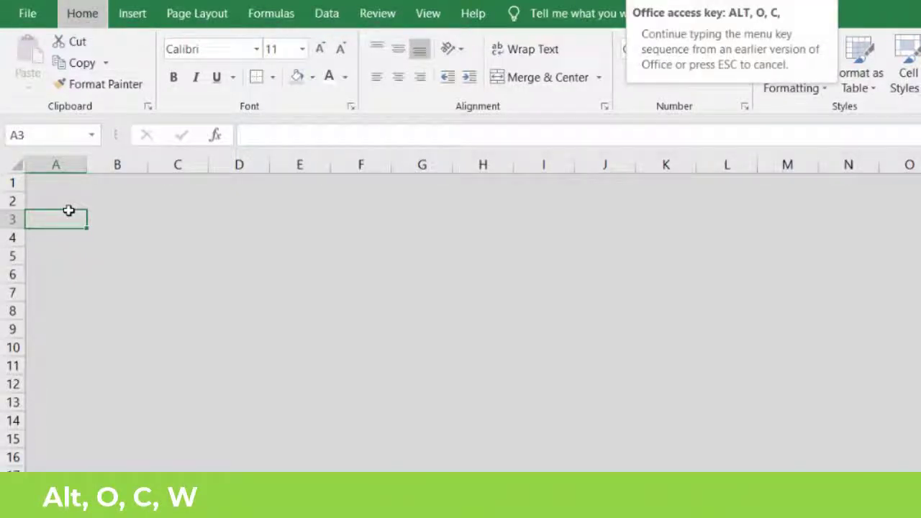
pyautogui.write('w')
pyautogui.write('2')
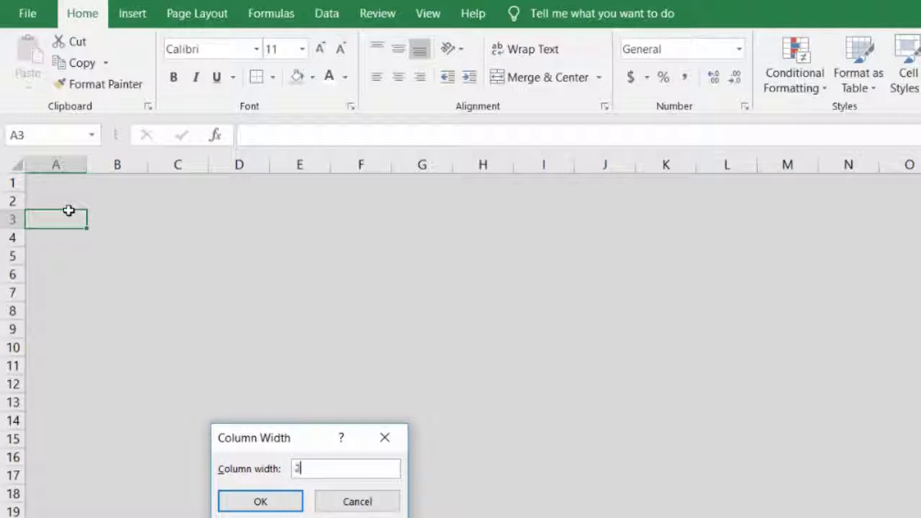
pyautogui.press('Return')
pyautogui.press('Down')
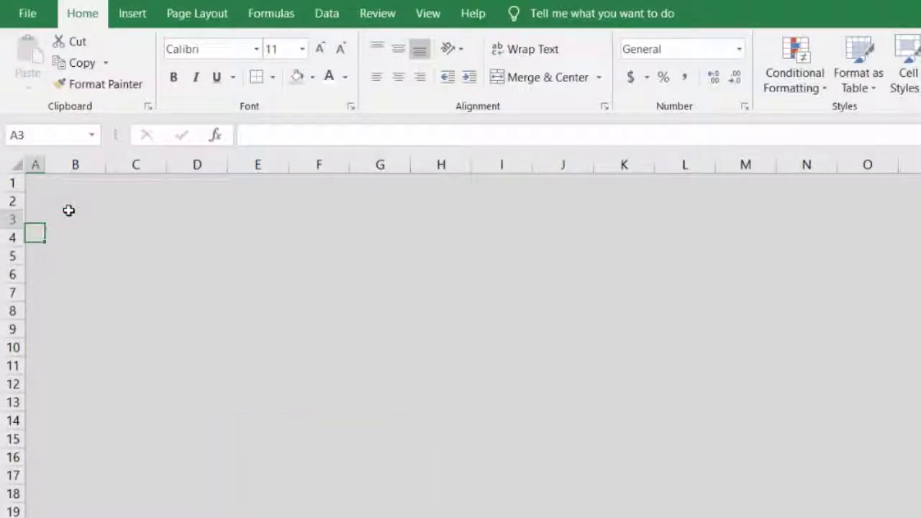
pyautogui.press('Up')
pyautogui.press('Up')
# Enter 'Income Statement' in B2, make it bold and 22 pt.
pyautogui.press('Right')
pyautogui.write('In')
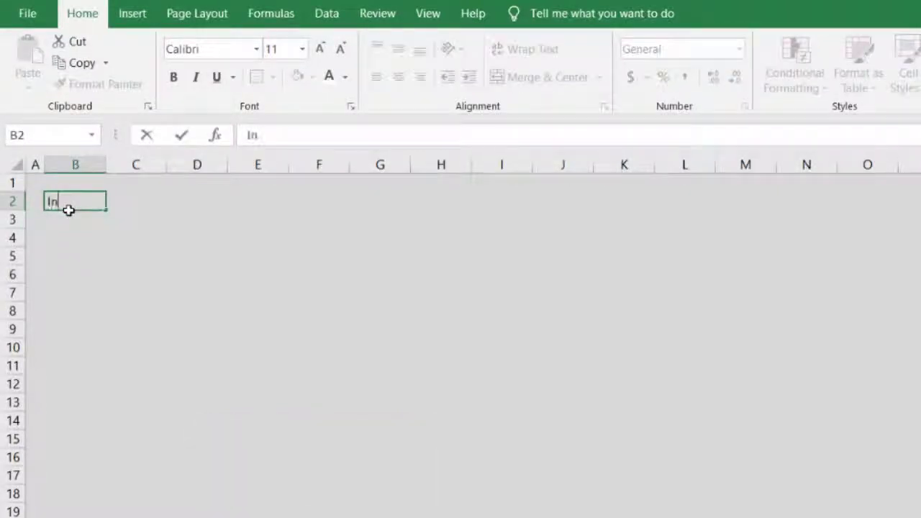
pyautogui.write('come Stat')
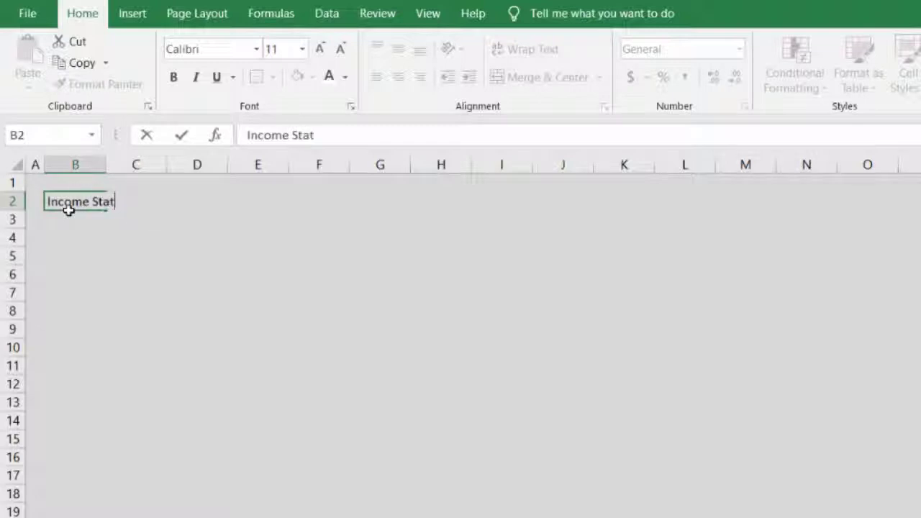
pyautogui.write('ement')
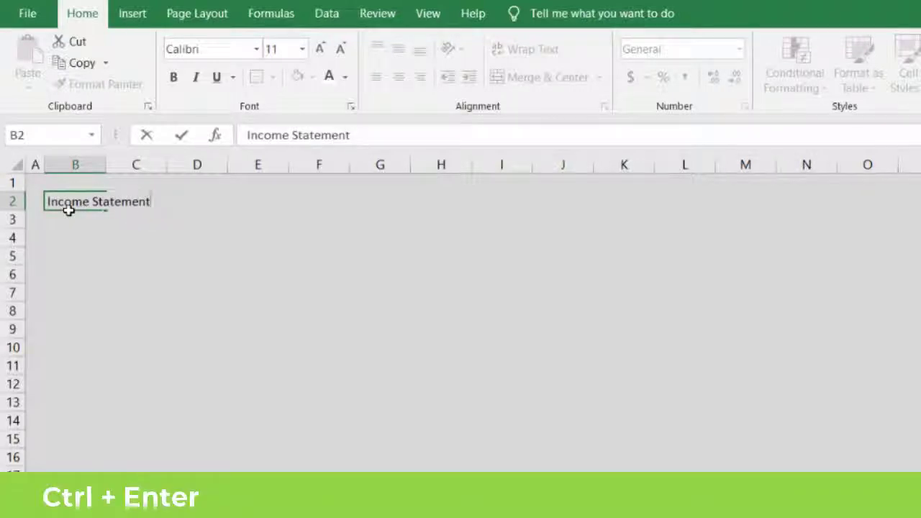
pyautogui.hotkey('ctrl', 'Return')
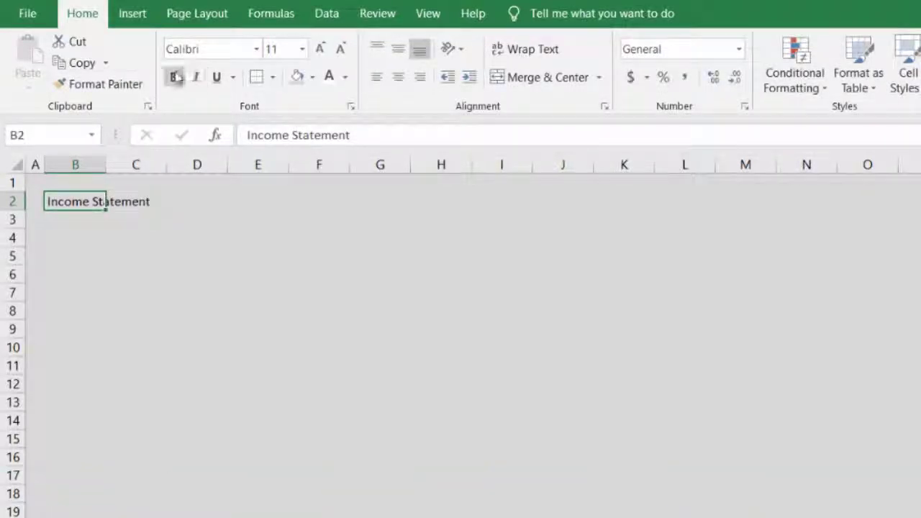
pyautogui.click(176, 78)
pyautogui.click(272, 50)
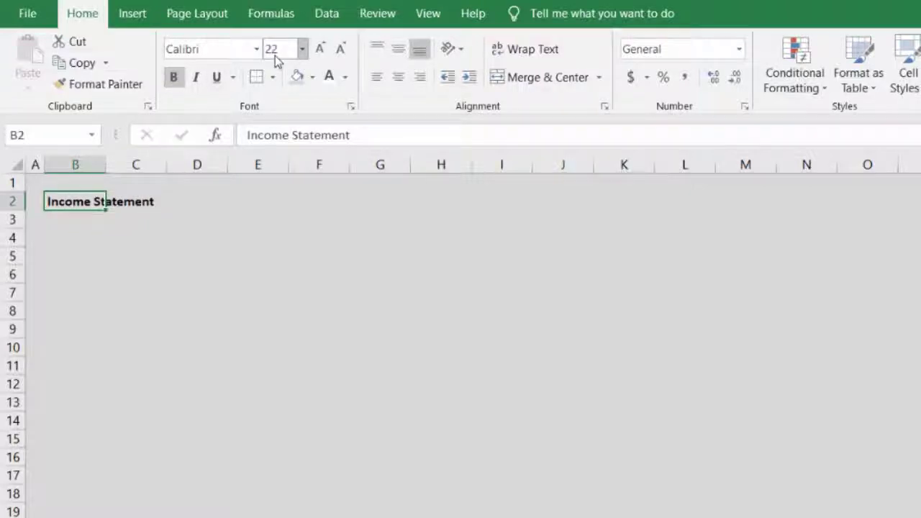
pyautogui.press('Return')
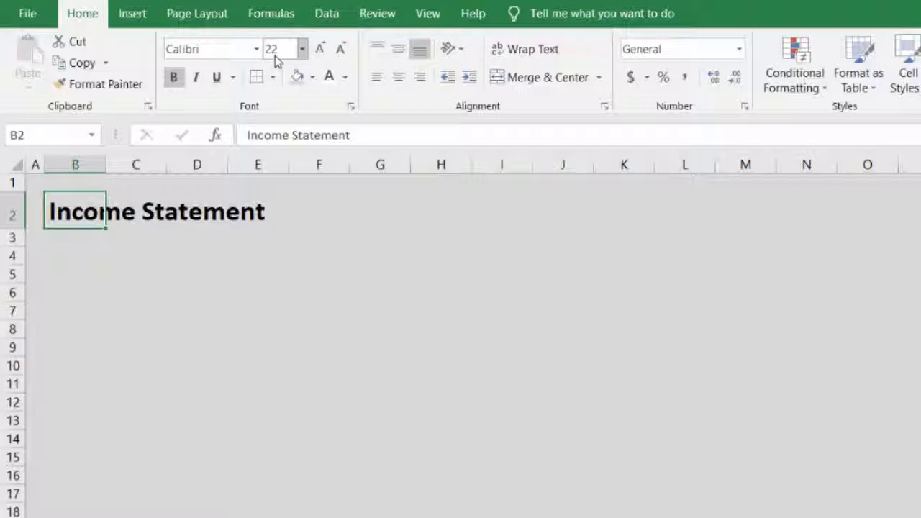
pyautogui.press('Return')
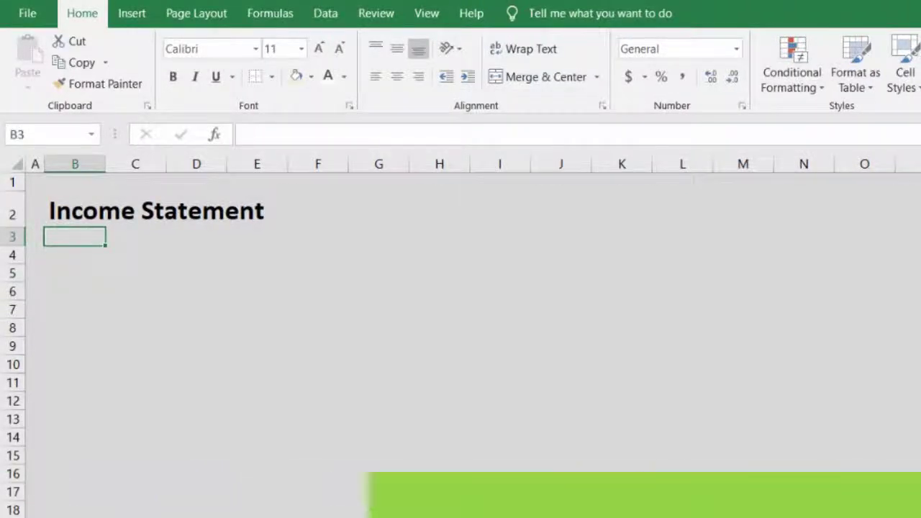
# Copy the source IS table and paste it at B3 of the Income Statement sheet.
pyautogui.hotkey('ctrl', 'pagedown')
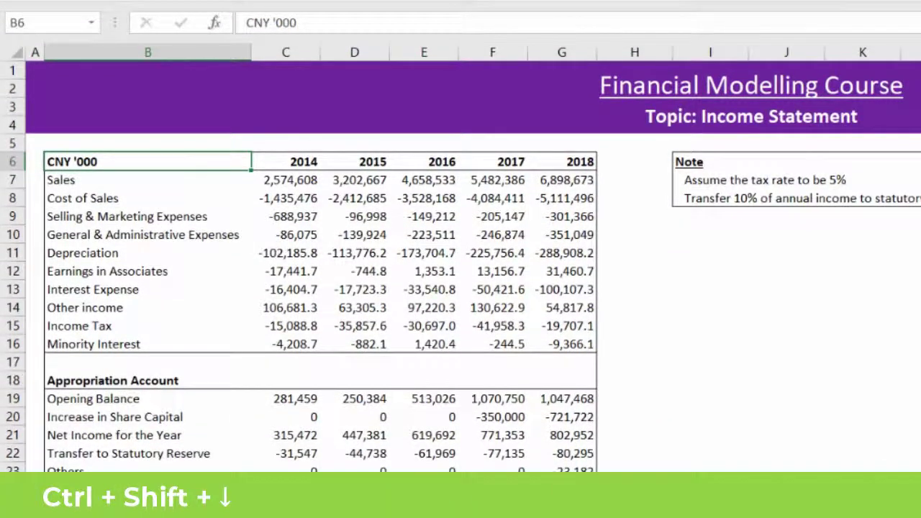
pyautogui.hotkey('ctrl', 'shift', 'Down')
pyautogui.hotkey('ctrl', 'shift', 'Down')
pyautogui.hotkey('ctrl', 'shift', 'Down')
pyautogui.hotkey('ctrl', 'shift', 'Right')
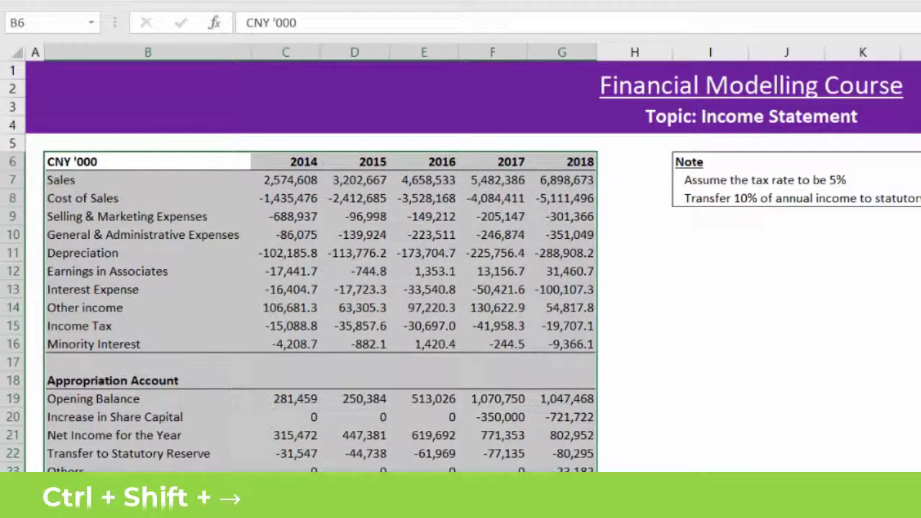
pyautogui.hotkey('ctrl', 'c')
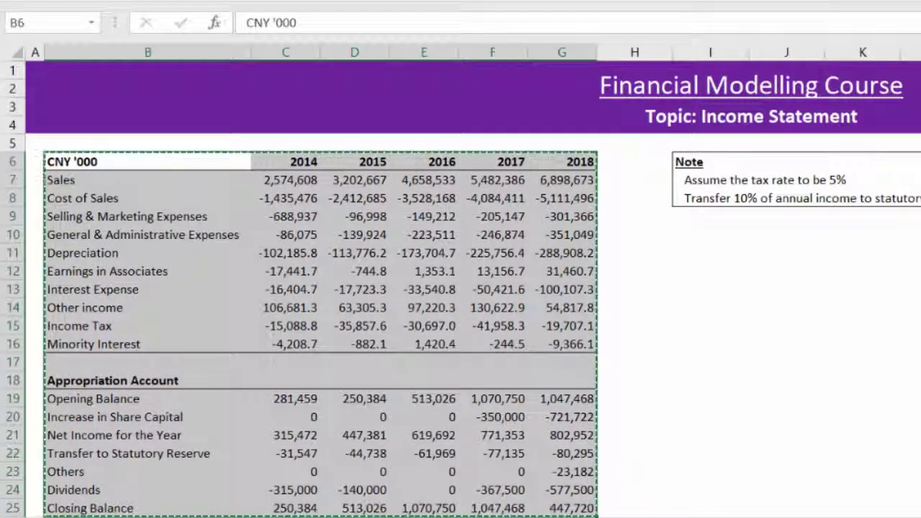
pyautogui.hotkey('ctrl', 'pagedown')
pyautogui.hotkey('ctrl', 'v')
# Remove all borders from the pasted table and move to the Sales label in B4.
pyautogui.press('Escape')
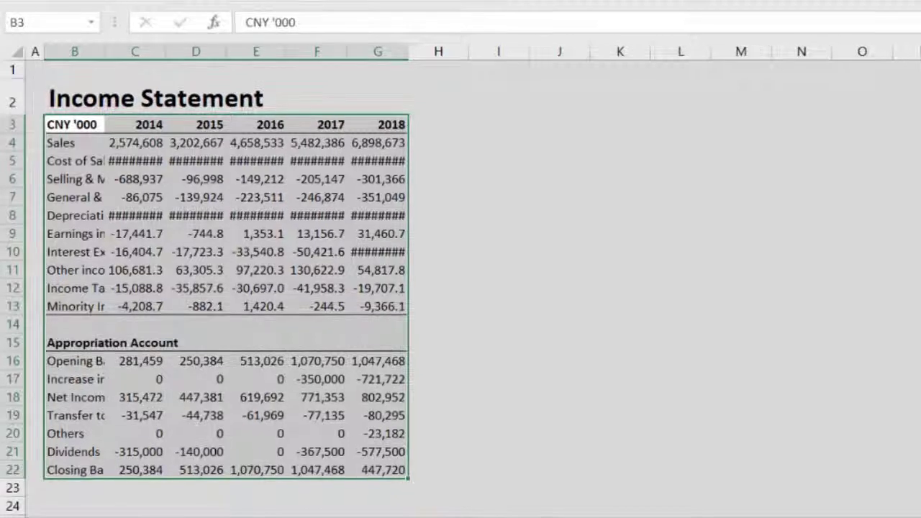
pyautogui.hotkey('alt', 'h')
pyautogui.press('b')
pyautogui.press('n')
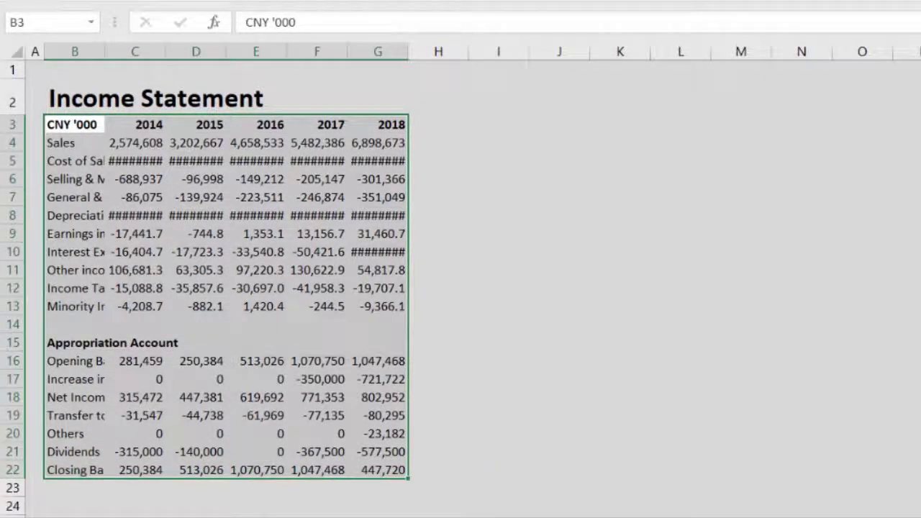
pyautogui.click(74, 125)
pyautogui.press('Down')
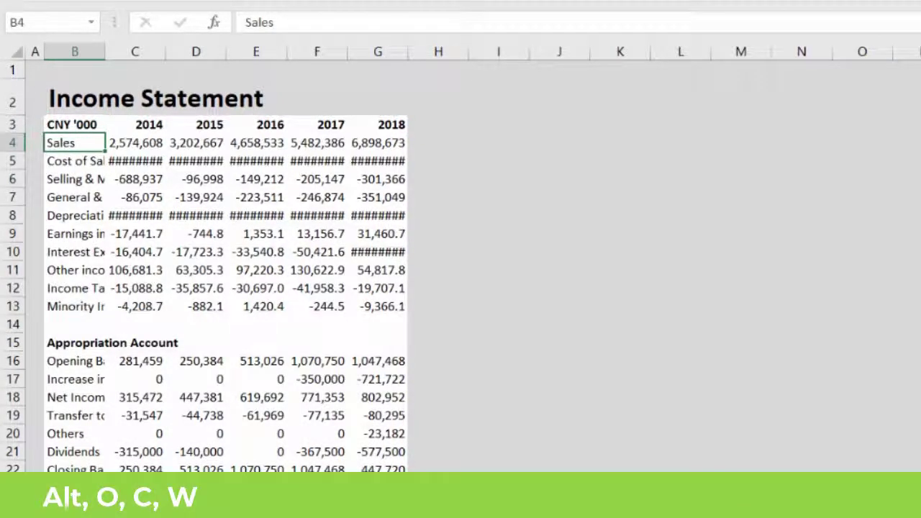
# Set column B width to 35 so the line-item labels show in full.
pyautogui.hotkey('alt', 'o')
pyautogui.write('cw35')
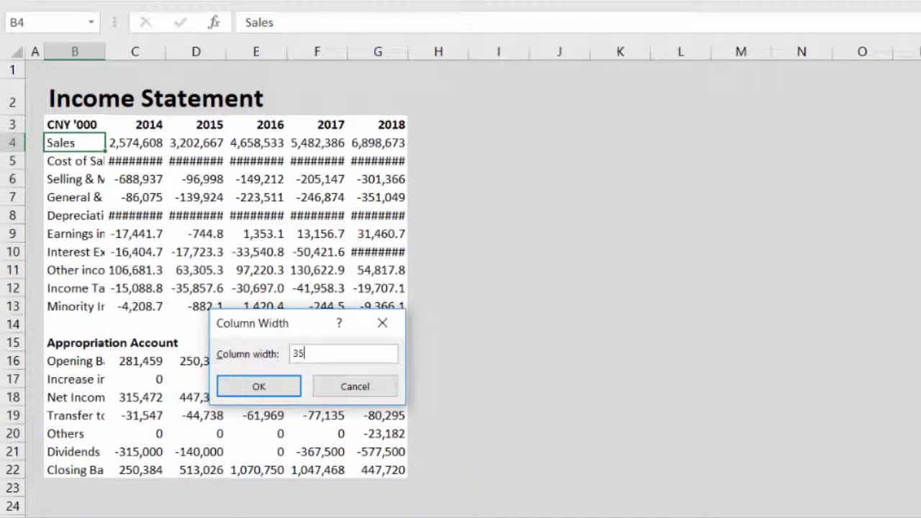
pyautogui.press('Return')
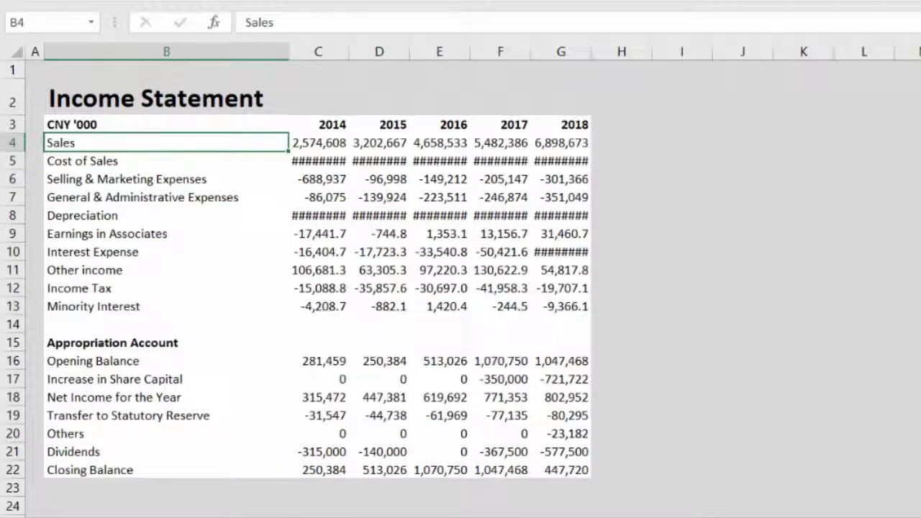
pyautogui.click(318, 142)
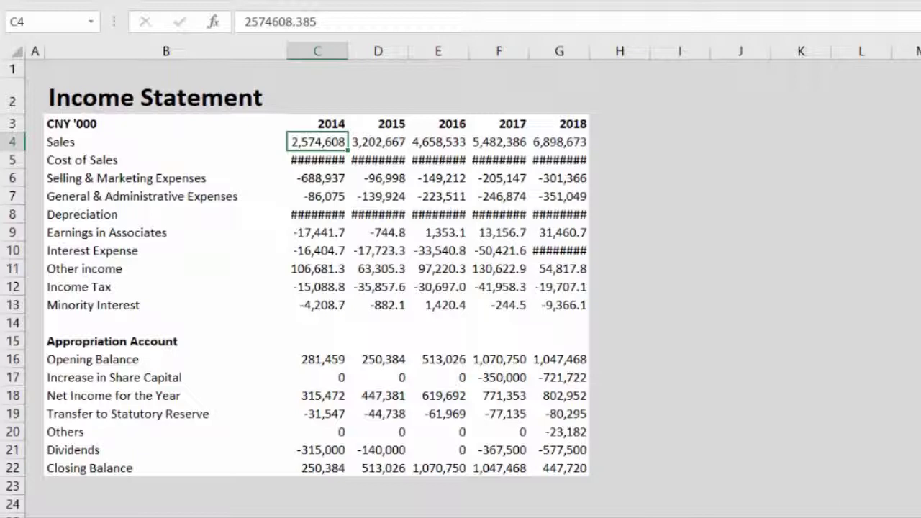
pyautogui.doubleClick(321, 142)
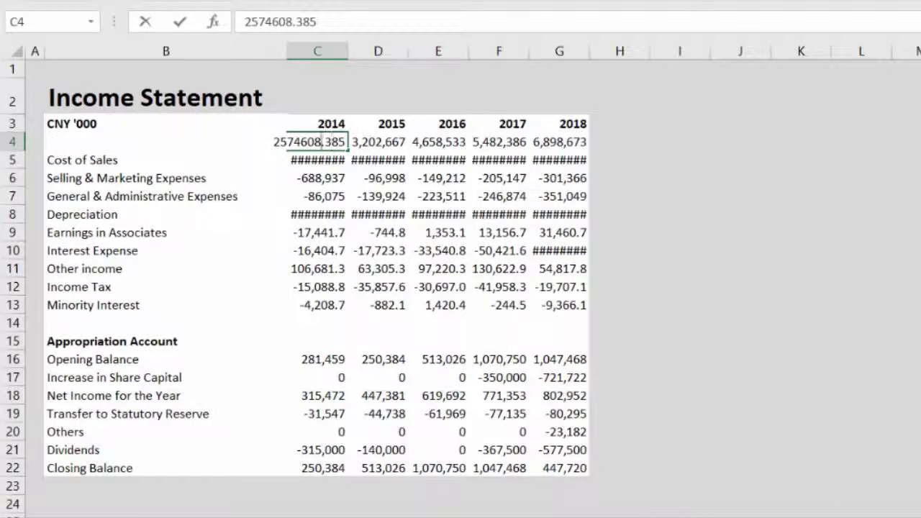
pyautogui.press('BackSpace')
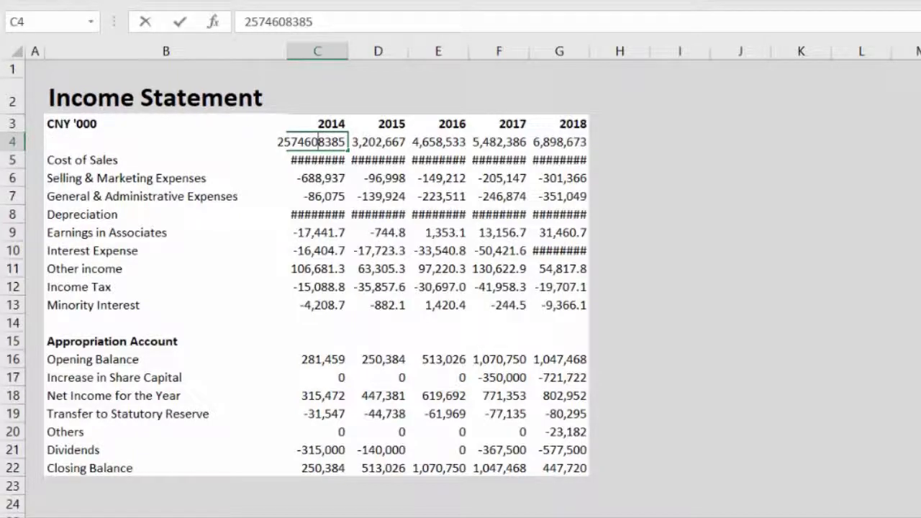
pyautogui.write('.')
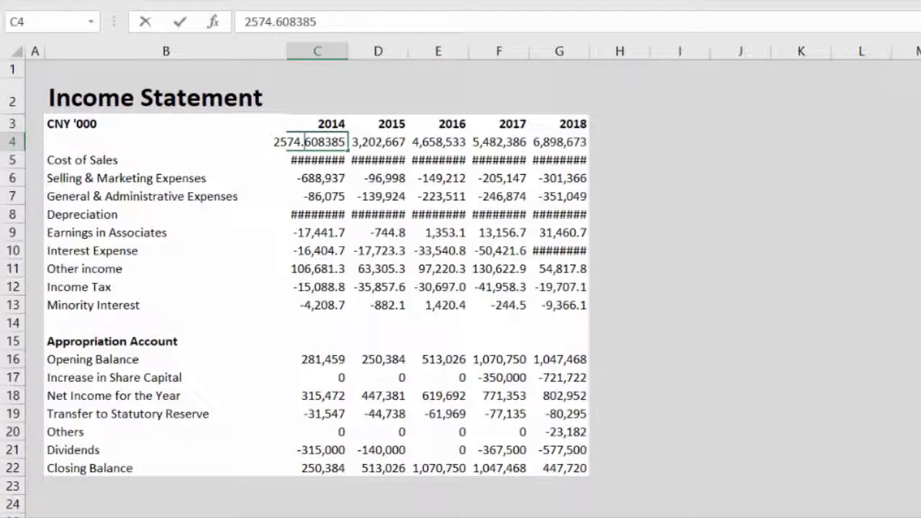
pyautogui.press('Return')
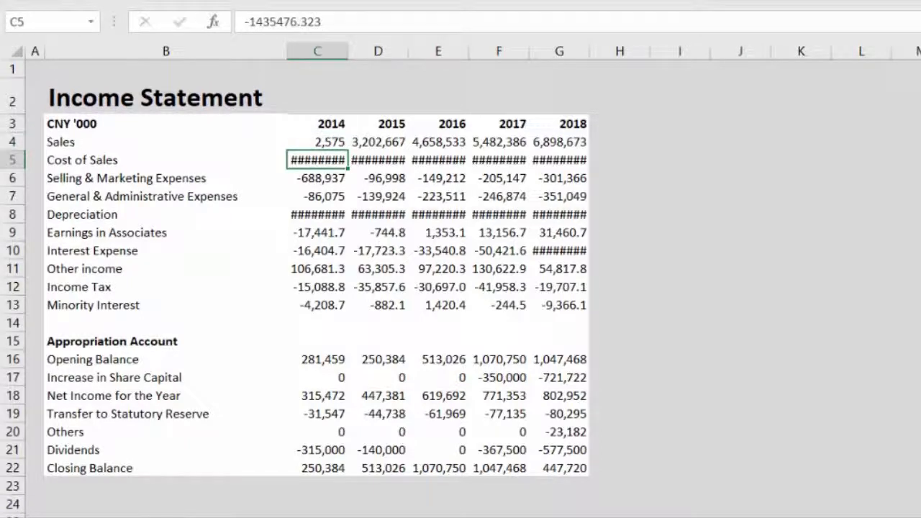
# Undo the edit to C4, then enter 1000 in H4 and copy it.
pyautogui.hotkey('ctrl', 'z')
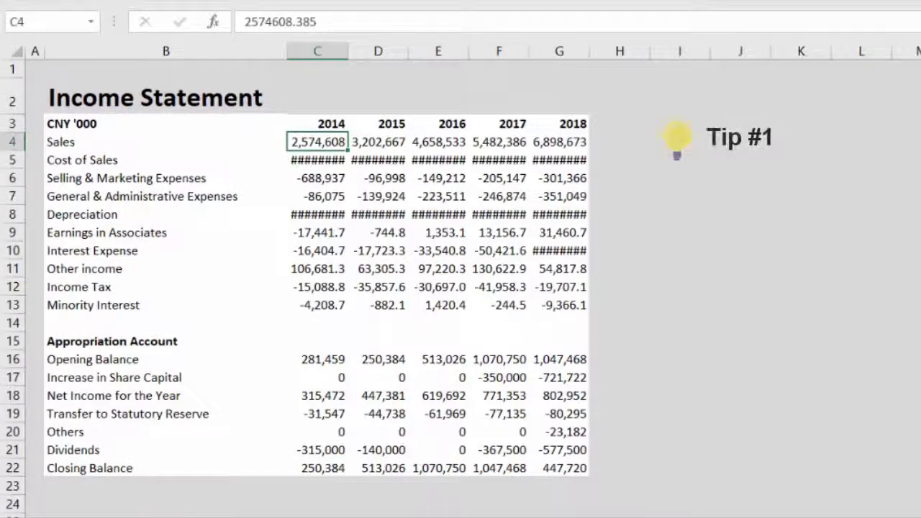
pyautogui.hotkey('ctrl', 'Right')
pyautogui.press('Right')
pyautogui.write('1000')
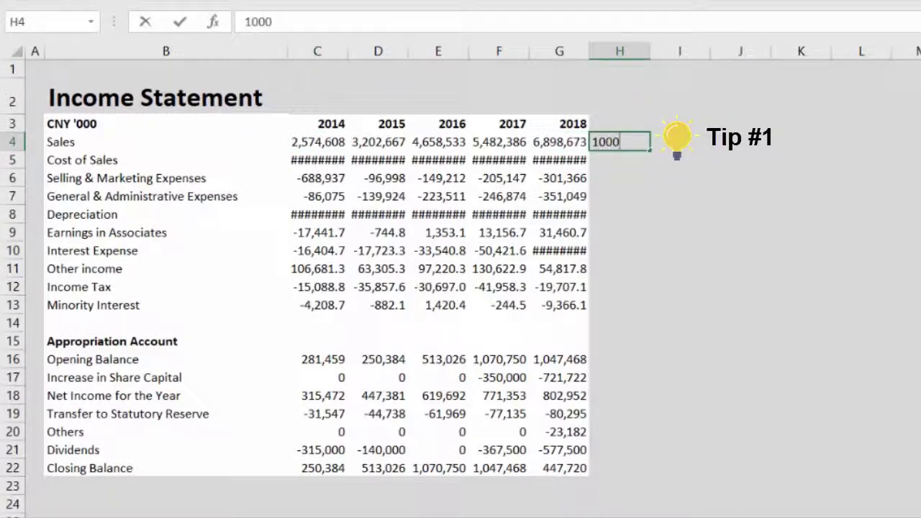
pyautogui.hotkey('ctrl', 'Return')
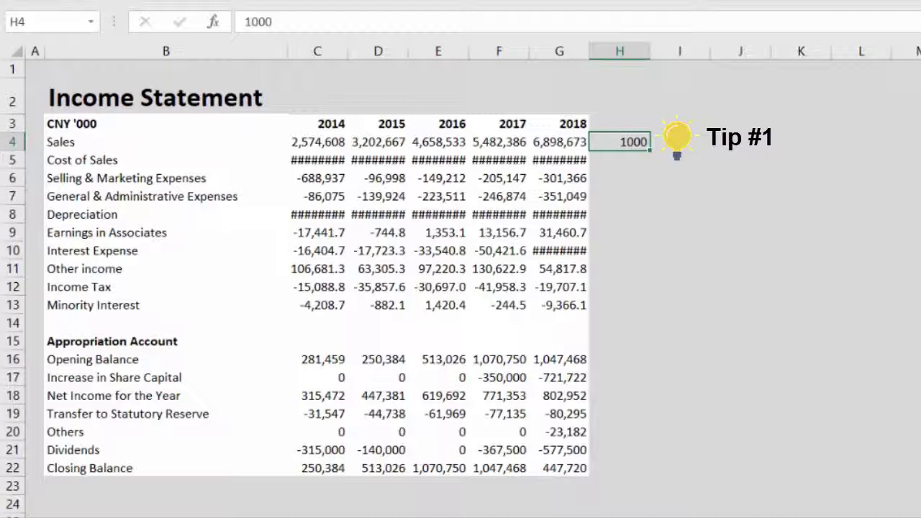
pyautogui.hotkey('ctrl', 'c')
# Divide the figures in C4:G13 by 1000 with Paste Special Divide.
pyautogui.press('Left')
pyautogui.press('Left')
pyautogui.press('Left')
pyautogui.press('Left')
pyautogui.press('Left')
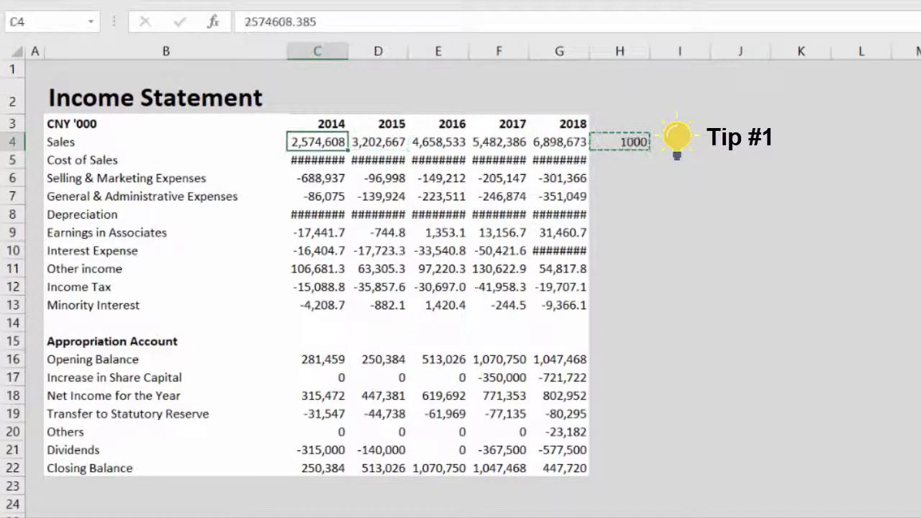
pyautogui.hotkey('ctrl', 'shift', 'Down')
pyautogui.hotkey('ctrl', 'shift', 'Right')
pyautogui.hotkey('shift', 'Left')
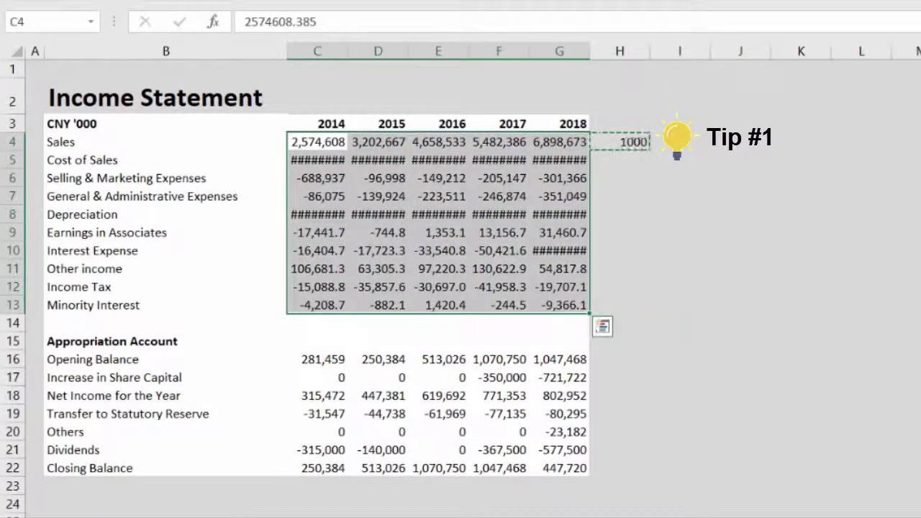
pyautogui.hotkey('ctrl', 'alt', 'v')
pyautogui.press('i')
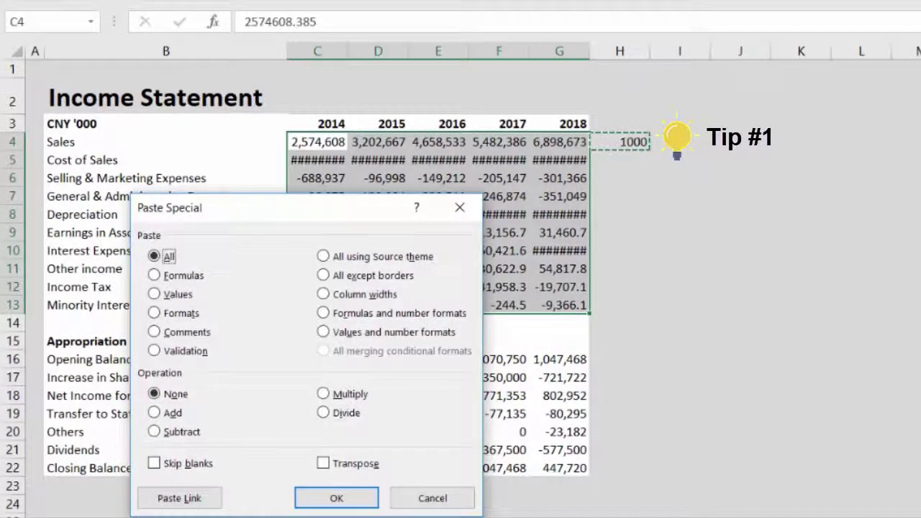
pyautogui.press('v')
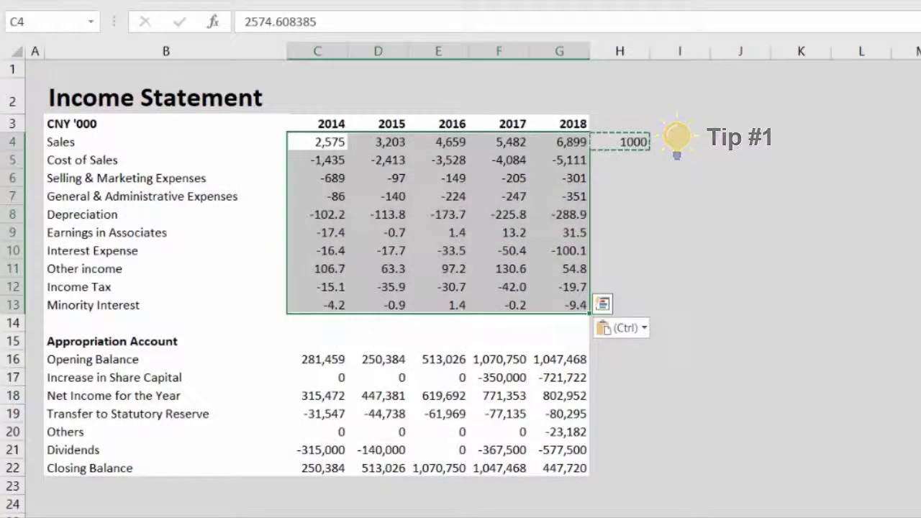
pyautogui.press('Down')
pyautogui.press('Down')
pyautogui.press('Down')
pyautogui.press('Down')
pyautogui.press('Down')
pyautogui.press('Down')
pyautogui.press('Down')
pyautogui.press('Down')
pyautogui.press('Down')
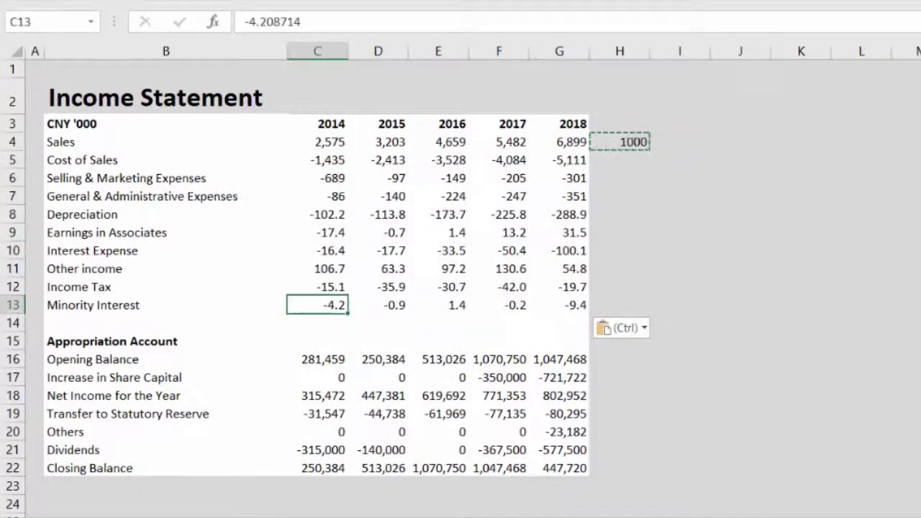
# Divide the Appropriation Account figures in C16:G22 by 1000 the same way.
pyautogui.press('Down')
pyautogui.press('Down')
pyautogui.press('Down')
pyautogui.hotkey('ctrl', 'shift', 'Right')
pyautogui.hotkey('ctrl', 'shift', 'Down')
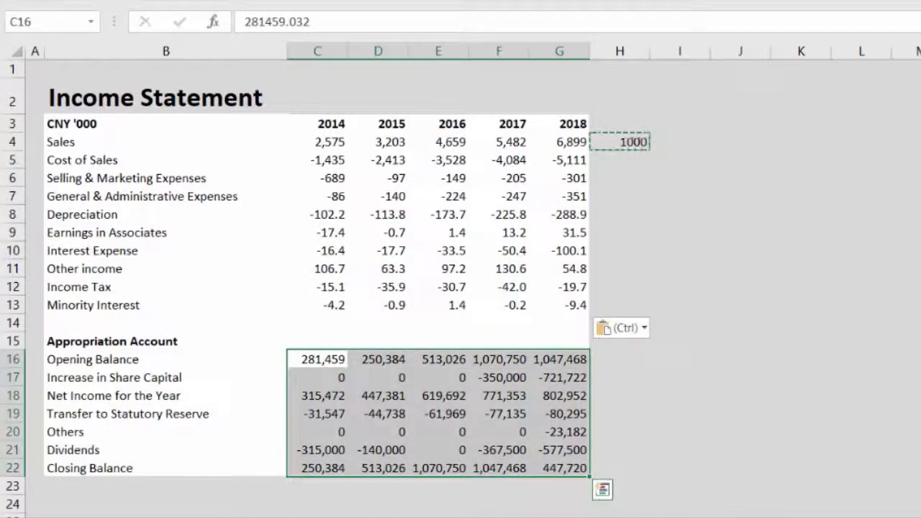
pyautogui.hotkey('ctrl', 'alt', 'v')
pyautogui.press('i')
pyautogui.press('Return')
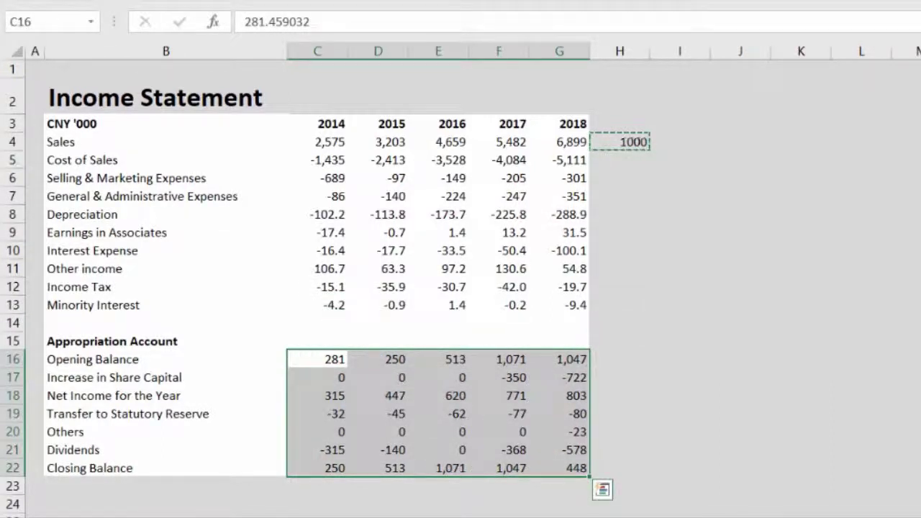
pyautogui.press('Escape')
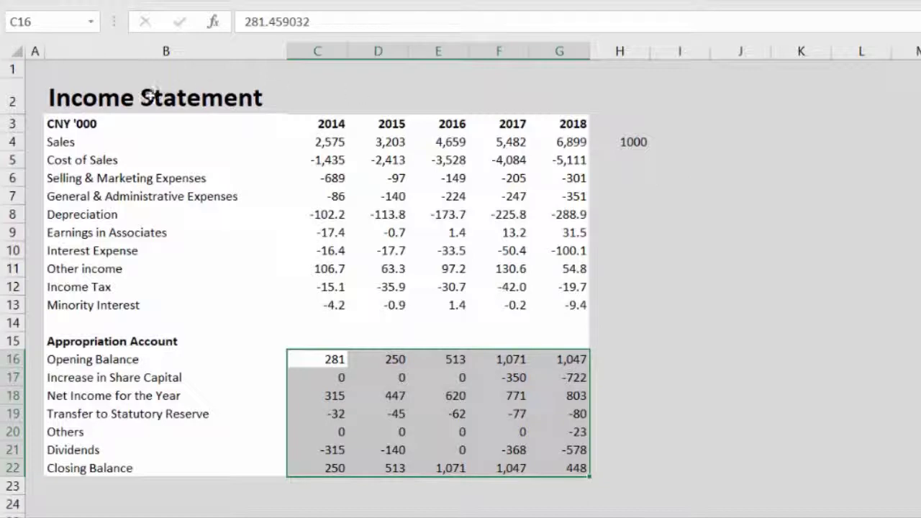
# Relabel B3 as 'Particulars (CNY mn)' and delete the helper value 1000 from H4.
pyautogui.click(136, 127)
pyautogui.write('Part')
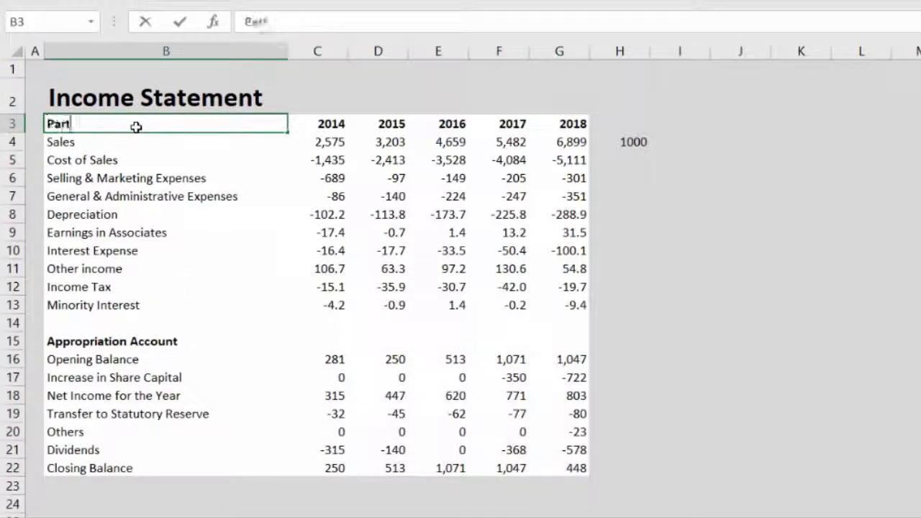
pyautogui.write('iculars (CNY mn')
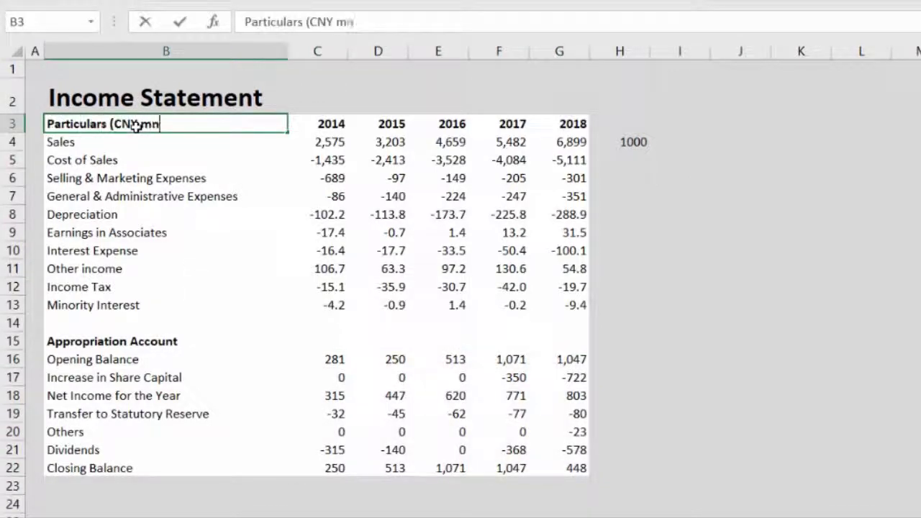
pyautogui.hotkey('ctrl', 'Right')
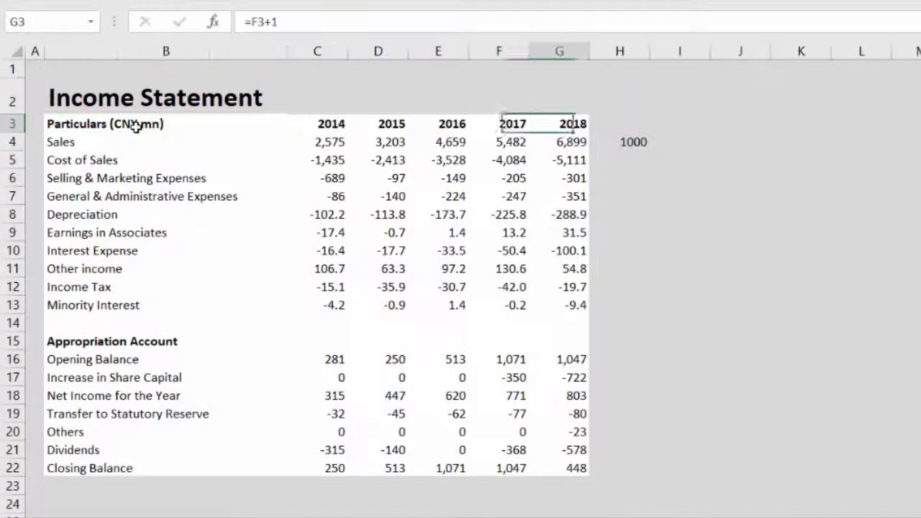
pyautogui.press('Right')
pyautogui.press('Down')
pyautogui.press('Delete')
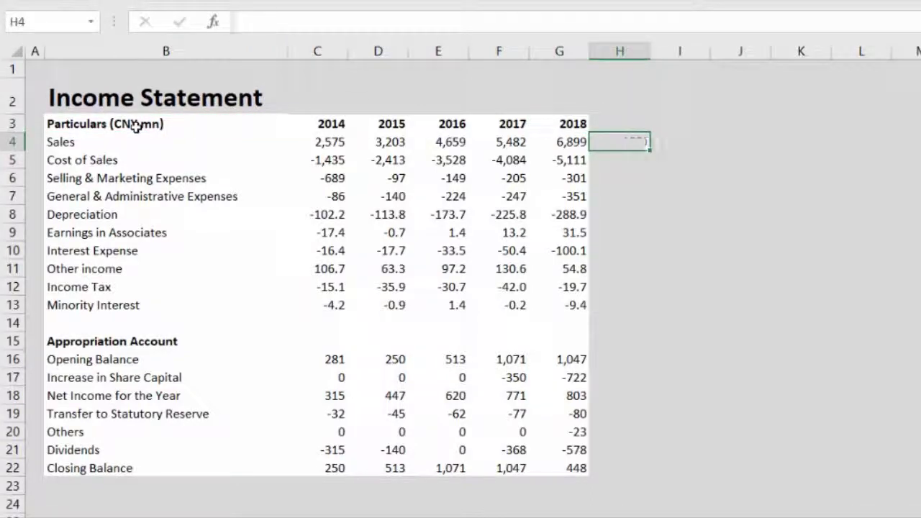
pyautogui.press('Up')
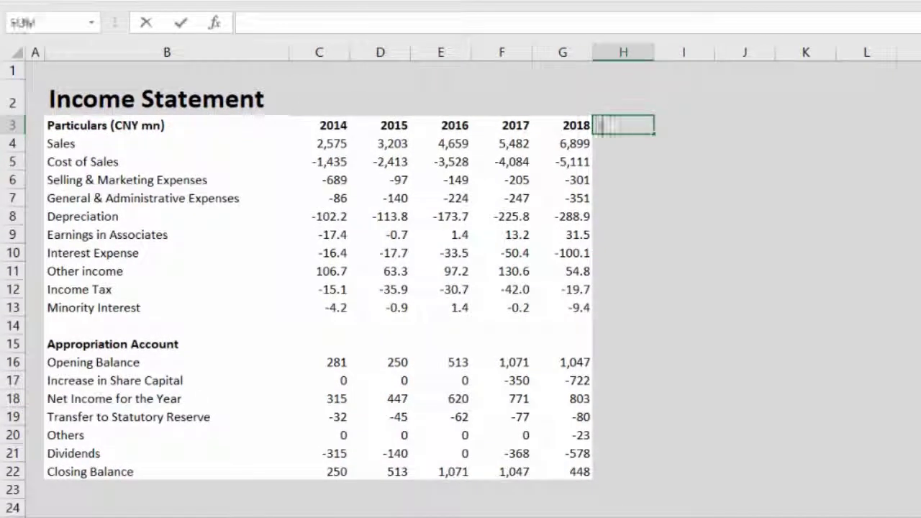
# Fill H3:L3 with =G3+1 year formulas giving 2019–2023, then open Format Cells.
pyautogui.write('=')
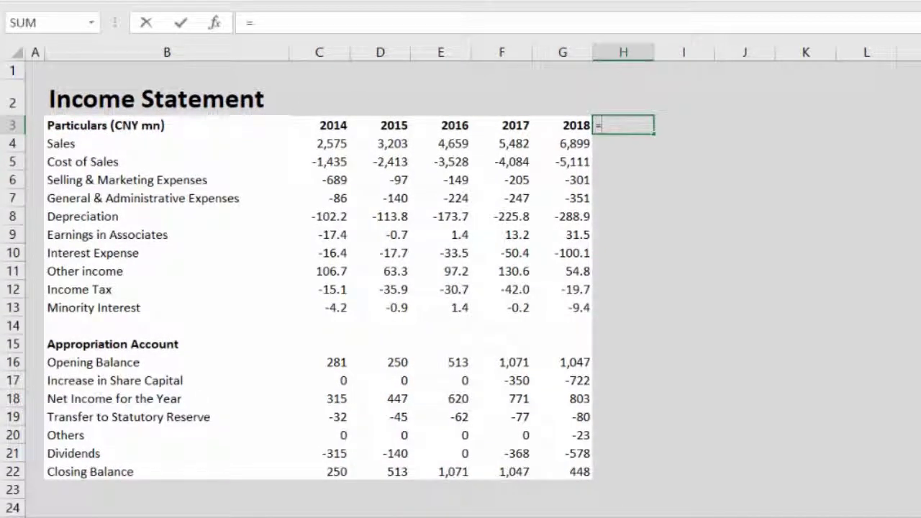
pyautogui.press('Left')
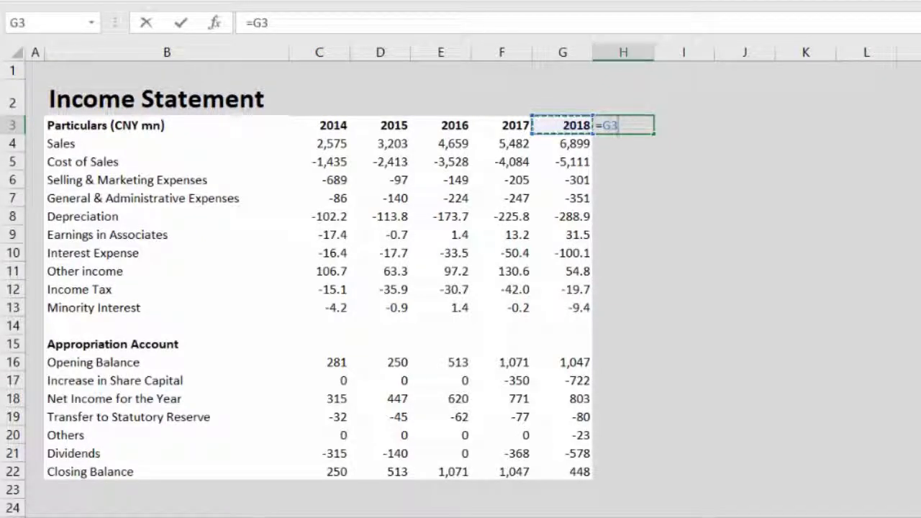
pyautogui.write('+1')
pyautogui.hotkey('ctrl', 'Return')
pyautogui.hotkey('ctrl', 'c')
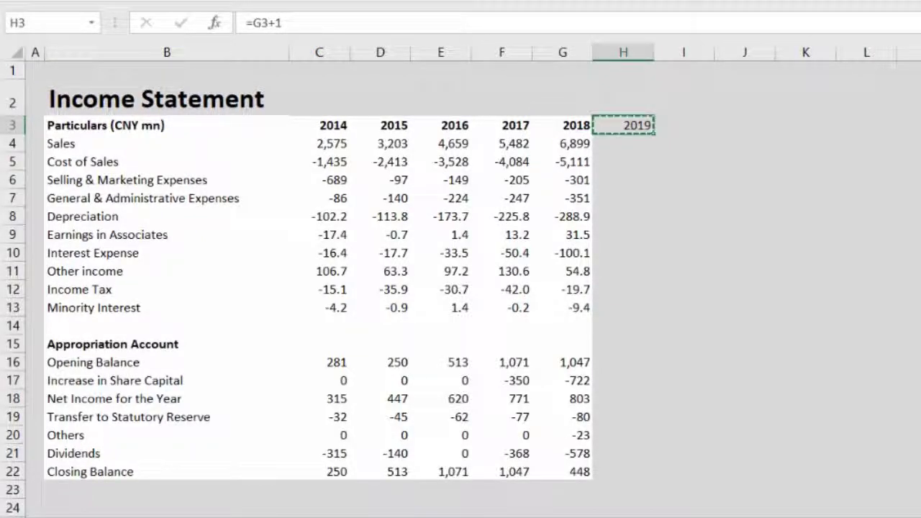
pyautogui.hotkey('shift', 'Right')
pyautogui.hotkey('shift', 'Right')
pyautogui.hotkey('shift', 'Right')
pyautogui.hotkey('shift', 'Right')
pyautogui.hotkey('ctrl', 'v')
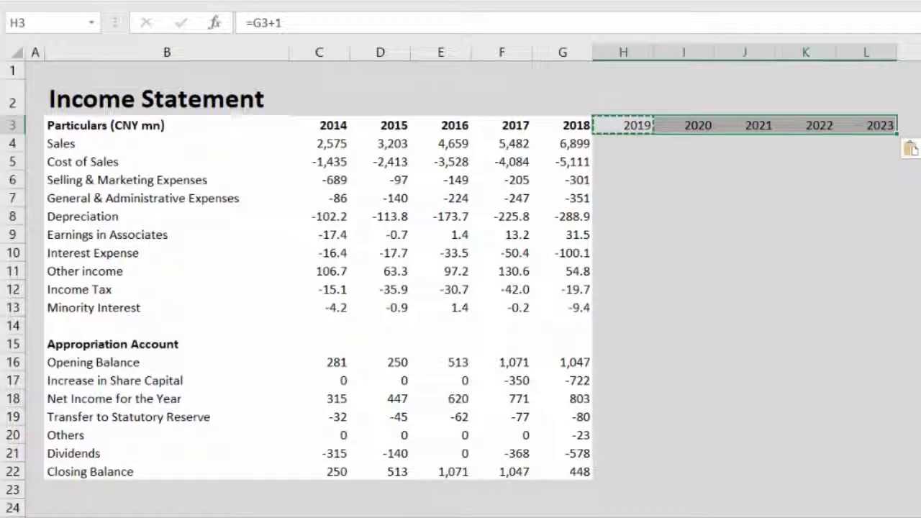
pyautogui.hotkey('ctrl', '1')
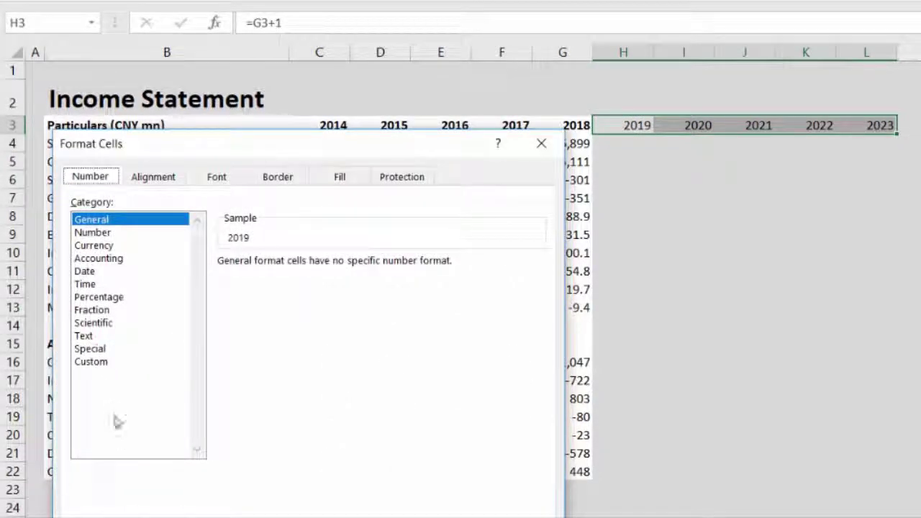
# Apply custom format 0"F" so H3:L3 show 2019F–2023F, then select B3:L3.
pyautogui.click(100, 363)
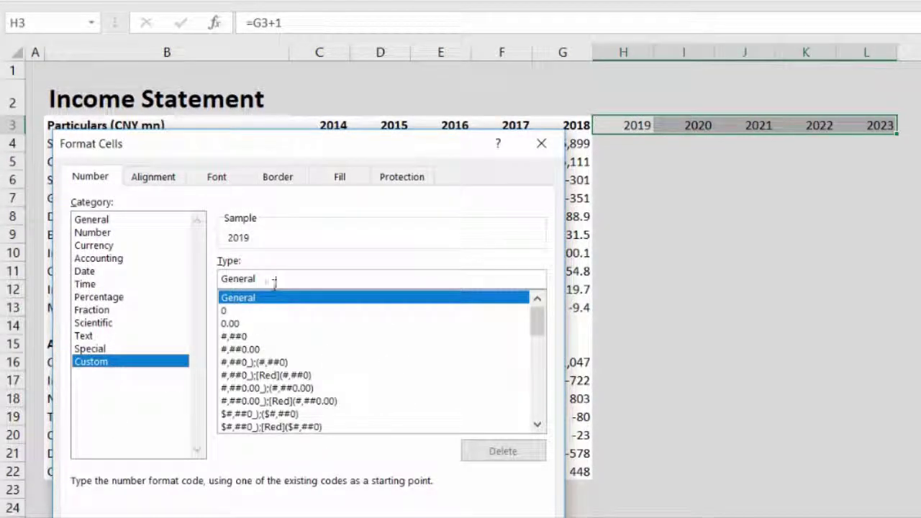
pyautogui.click(276, 281)
pyautogui.press('BackSpace')
pyautogui.press('BackSpace')
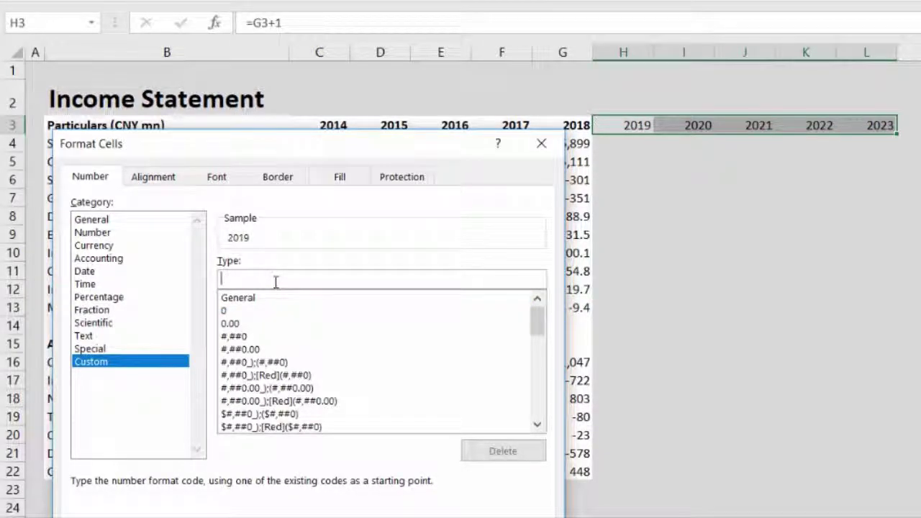
pyautogui.press('Return')
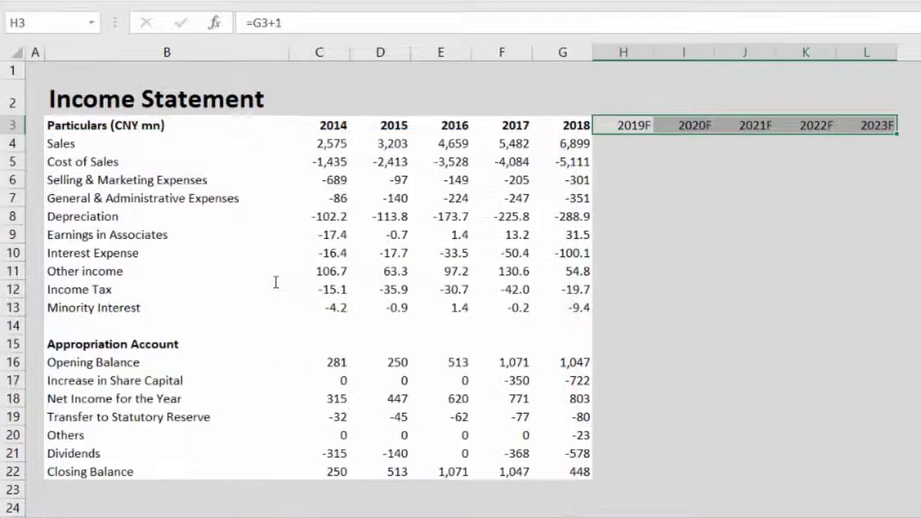
pyautogui.hotkey('ctrl', 'Left')
pyautogui.hotkey('ctrl', 'shift', 'Right')
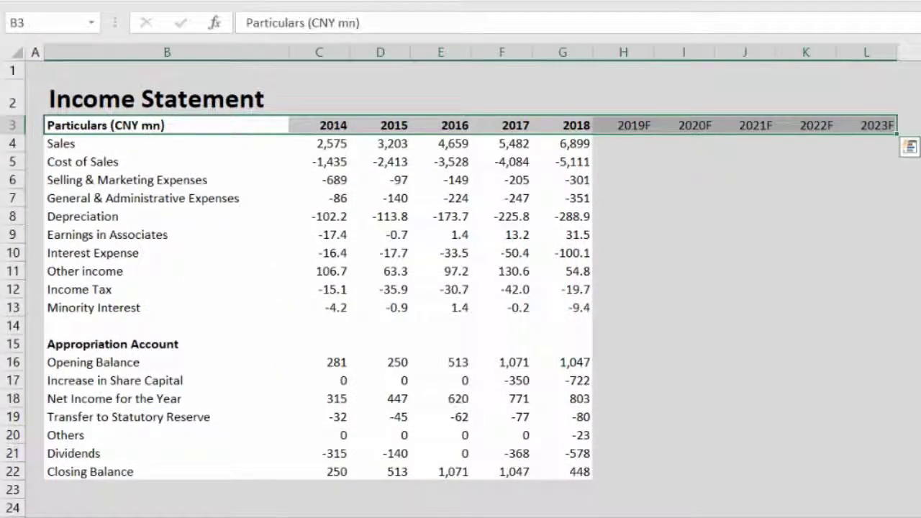
# Give the header row B3:L3 a green fill with white font.
pyautogui.hotkey('alt', 'h')
pyautogui.press('h')
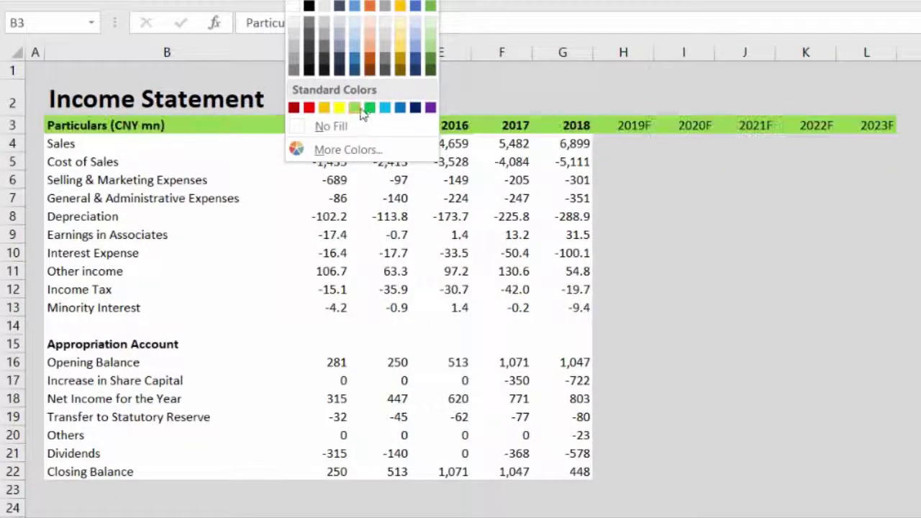
pyautogui.click(357, 107)
pyautogui.hotkey('alt', 'h')
pyautogui.press('f')
pyautogui.press('c')
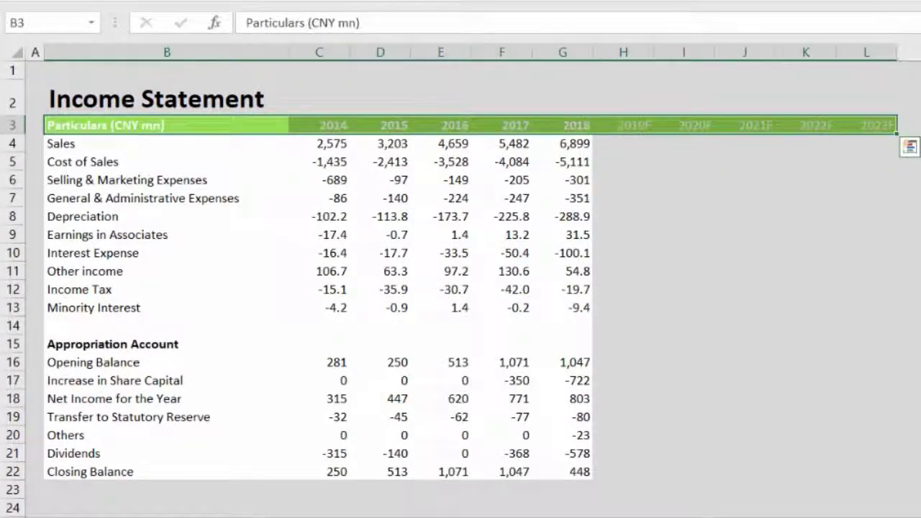
# Shade the forecast block H4:L22 with a light green fill.
pyautogui.press('Right')
pyautogui.press('Right')
pyautogui.press('Right')
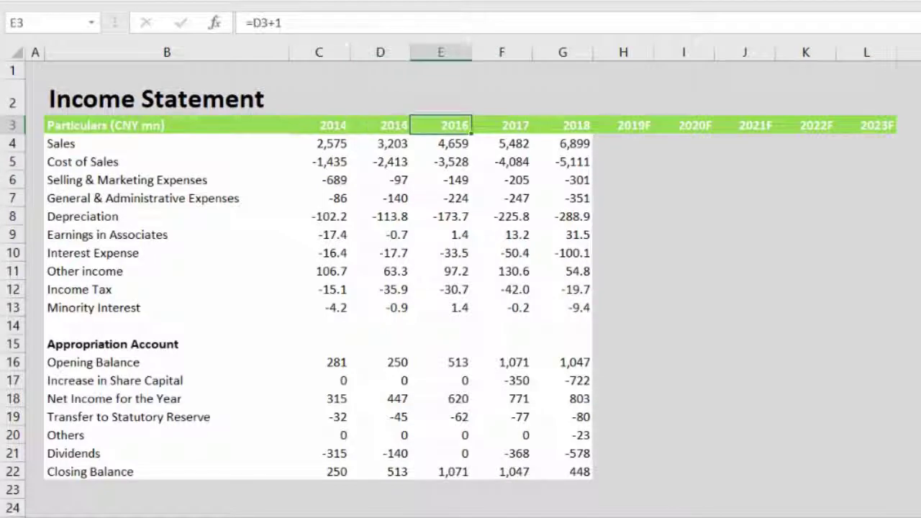
pyautogui.press('Down')
pyautogui.press('Right')
pyautogui.hotkey('shift', 'Down')
pyautogui.hotkey('shift', 'Down')
pyautogui.hotkey('shift', 'Down')
pyautogui.hotkey('shift', 'Down')
pyautogui.hotkey('shift', 'Down')
pyautogui.hotkey('shift', 'Down')
pyautogui.hotkey('shift', 'Down')
pyautogui.hotkey('shift', 'Down')
pyautogui.hotkey('shift', 'Down')
pyautogui.hotkey('shift', 'Down')
pyautogui.hotkey('shift', 'Down')
pyautogui.hotkey('shift', 'Down')
pyautogui.hotkey('shift', 'Down')
pyautogui.hotkey('shift', 'Down')
pyautogui.hotkey('shift', 'Down')
pyautogui.hotkey('shift', 'Down')
pyautogui.hotkey('shift', 'Down')
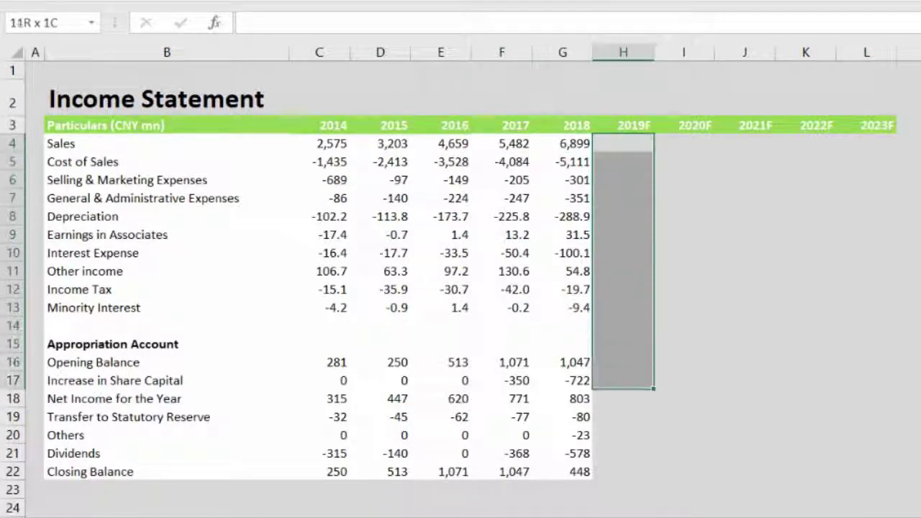
pyautogui.hotkey('shift', 'Down')
pyautogui.hotkey('shift', 'Right')
pyautogui.hotkey('shift', 'Right')
pyautogui.hotkey('shift', 'Right')
pyautogui.hotkey('shift', 'Right')
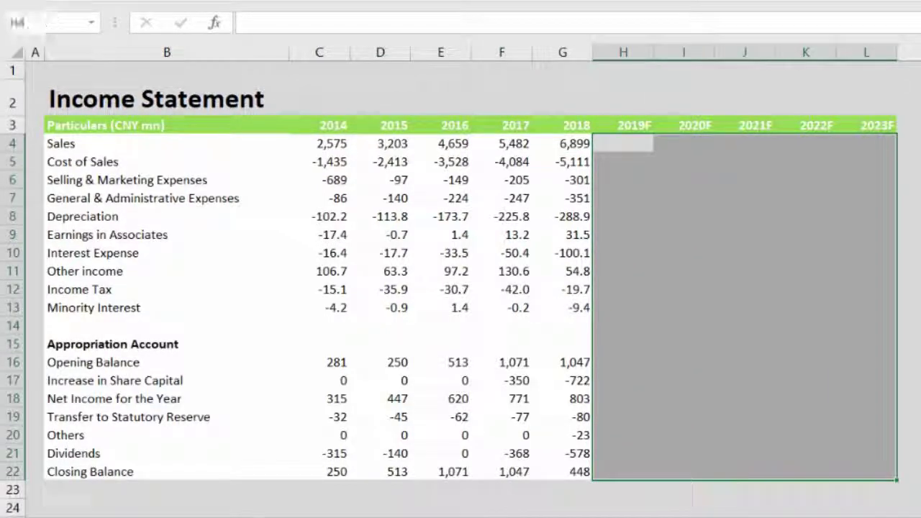
pyautogui.hotkey('alt', 'h')
pyautogui.press('h')
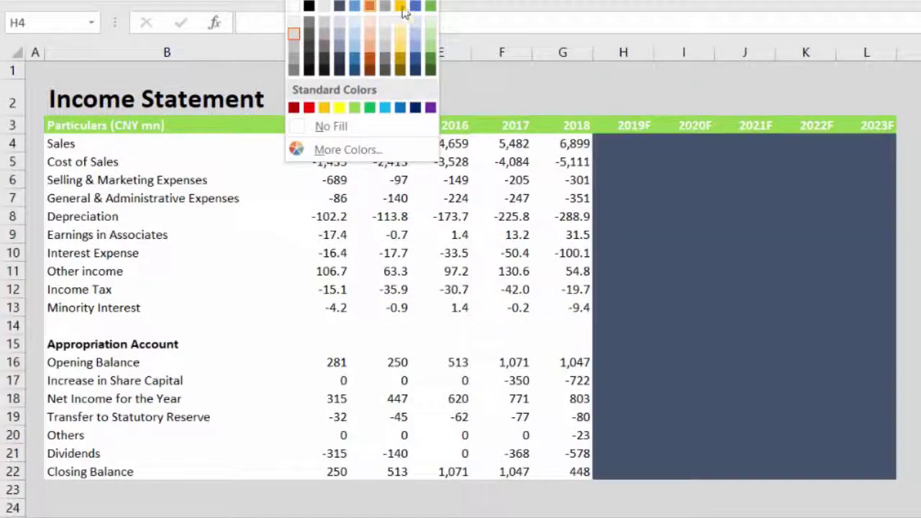
pyautogui.click(428, 24)
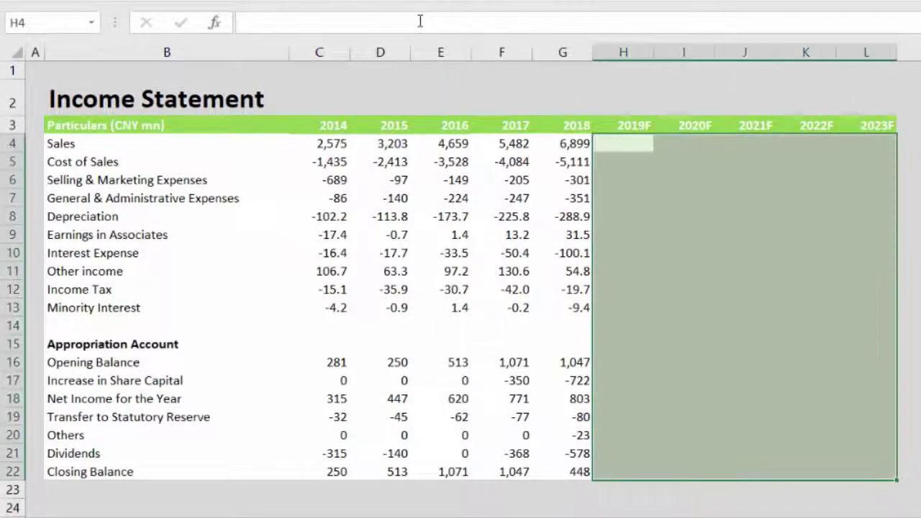
pyautogui.click(217, 122)
# Copy the statement block B3:L13 and paste it starting at B24.
pyautogui.hotkey('shift', 'Down')
pyautogui.hotkey('shift', 'Down')
pyautogui.hotkey('shift', 'Down')
pyautogui.hotkey('shift', 'Down')
pyautogui.hotkey('shift', 'Down')
pyautogui.hotkey('shift', 'Down')
pyautogui.hotkey('shift', 'Down')
pyautogui.hotkey('shift', 'Down')
pyautogui.hotkey('shift', 'Down')
pyautogui.hotkey('shift', 'Down')
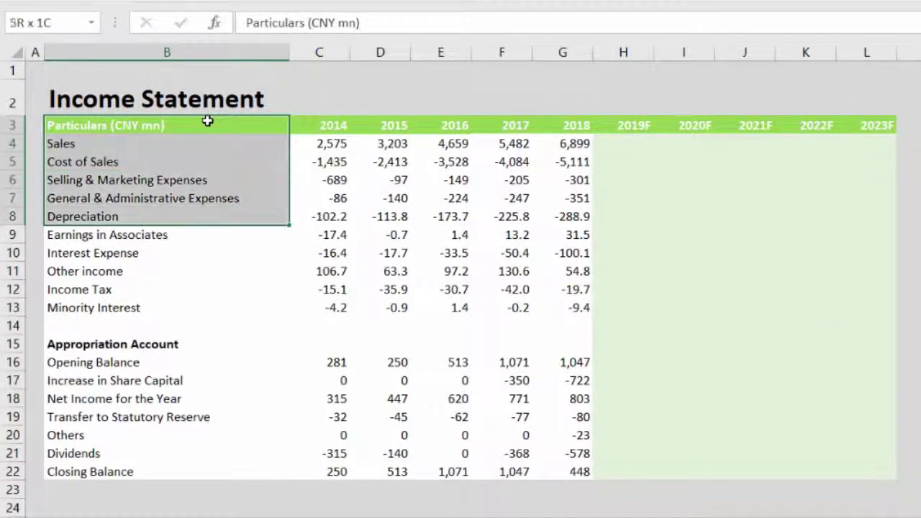
pyautogui.hotkey('shift', 'Right')
pyautogui.hotkey('shift', 'Right')
pyautogui.hotkey('shift', 'Right')
pyautogui.hotkey('shift', 'Right')
pyautogui.hotkey('shift', 'Right')
pyautogui.hotkey('shift', 'Right')
pyautogui.hotkey('shift', 'Right')
pyautogui.hotkey('shift', 'Right')
pyautogui.hotkey('shift', 'Right')
pyautogui.hotkey('shift', 'Right')
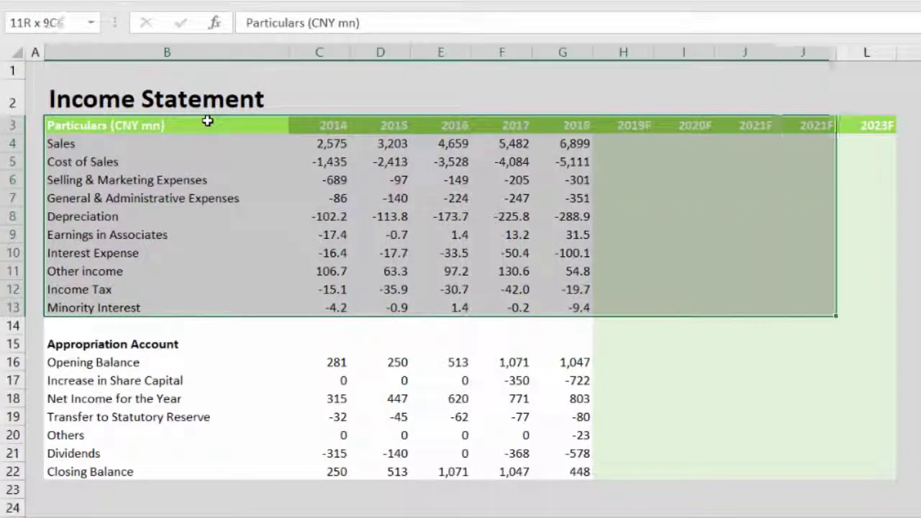
pyautogui.hotkey('ctrl', 'c')
pyautogui.press('Down')
pyautogui.press('Down')
pyautogui.press('Down')
pyautogui.press('Down')
pyautogui.press('Down')
pyautogui.press('Down')
pyautogui.press('Down')
pyautogui.press('Down')
pyautogui.press('Down')
pyautogui.press('Down')
pyautogui.press('Down')
pyautogui.press('Down')
pyautogui.press('Down')
pyautogui.press('Down')
pyautogui.press('Down')
pyautogui.press('Down')
pyautogui.press('Down')
pyautogui.press('Down')
pyautogui.press('Down')
pyautogui.press('Down')
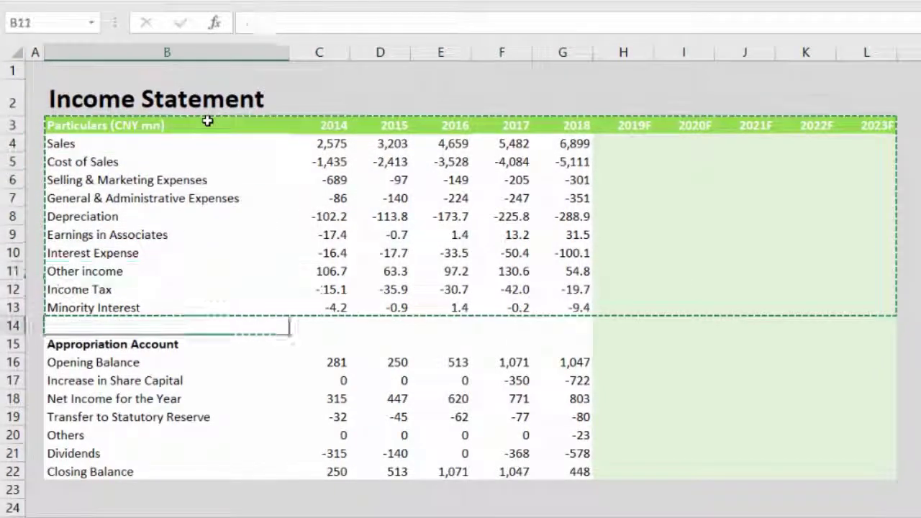
pyautogui.press('Down')
pyautogui.hotkey('ctrl', 'v')
pyautogui.press('Escape')
pyautogui.press('Right')
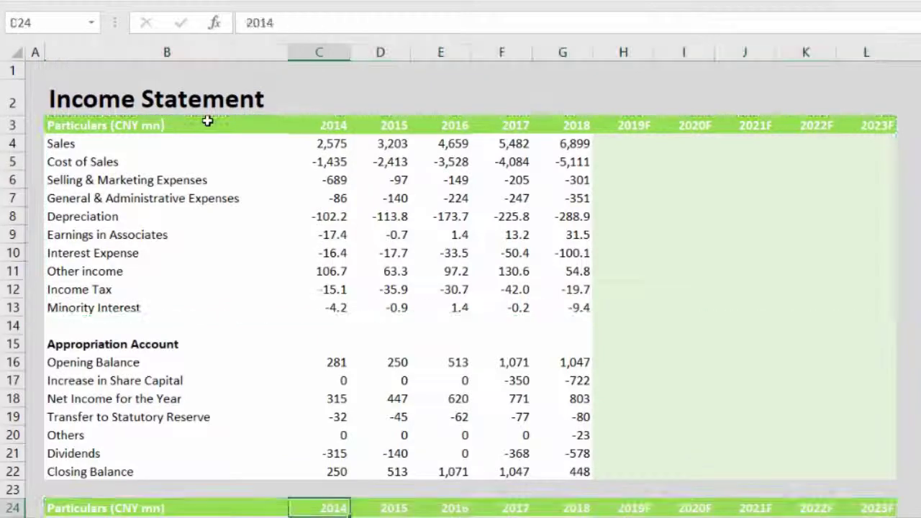
# Copy blank cell C23 and select the pasted copy's year header cells.
pyautogui.press('Right')
pyautogui.press('Up')
pyautogui.press('Left')
pyautogui.hotkey('ctrl', 'c')
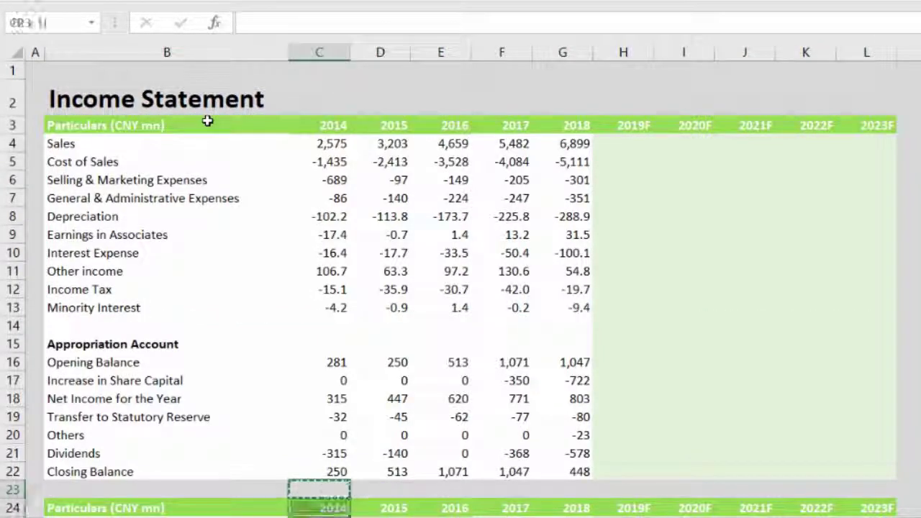
pyautogui.press('Right')
pyautogui.hotkey('shift', 'Down')
pyautogui.hotkey('shift', 'Down')
pyautogui.hotkey('shift', 'Right')
pyautogui.hotkey('shift', 'Right')
pyautogui.hotkey('shift', 'Right')
pyautogui.hotkey('shift', 'Right')
pyautogui.hotkey('shift', 'Right')
pyautogui.hotkey('shift', 'Right')
pyautogui.hotkey('shift', 'Right')
pyautogui.hotkey('shift', 'Right')
pyautogui.hotkey('shift', 'Right')
pyautogui.hotkey('shift', 'Right')
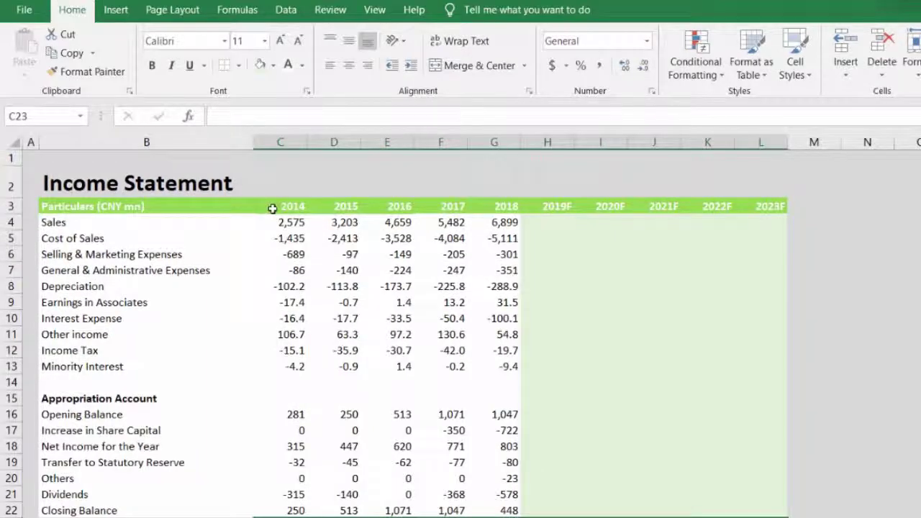
# Freeze panes at C4, then scroll to confirm the headers and labels stay put.
pyautogui.click(273, 208)
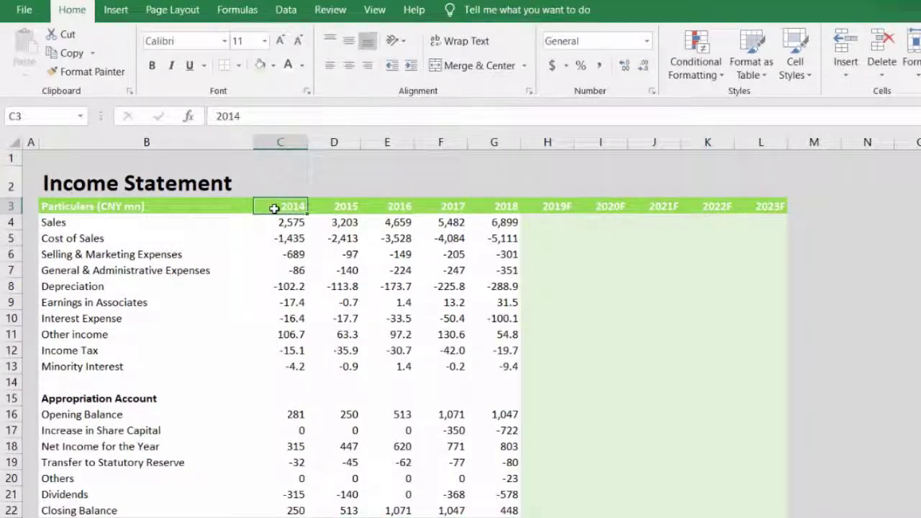
pyautogui.press('Down')
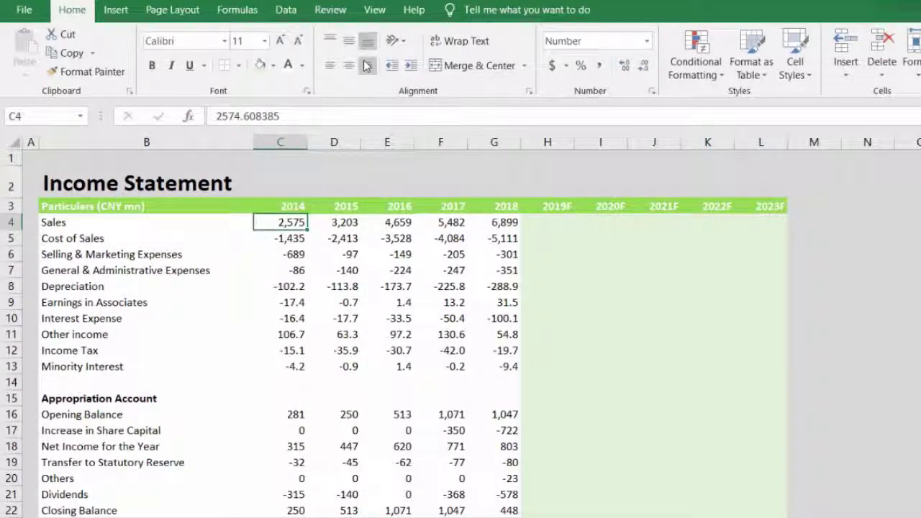
pyautogui.click(374, 10)
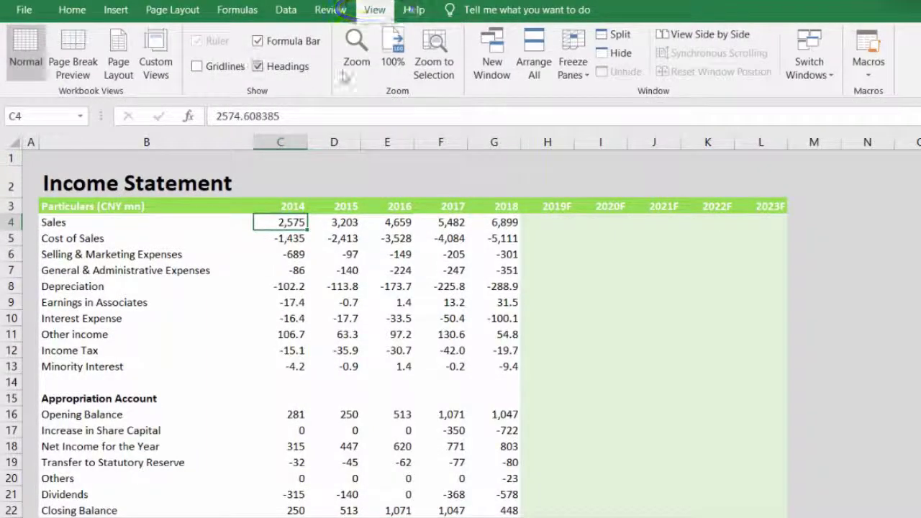
pyautogui.click(574, 66)
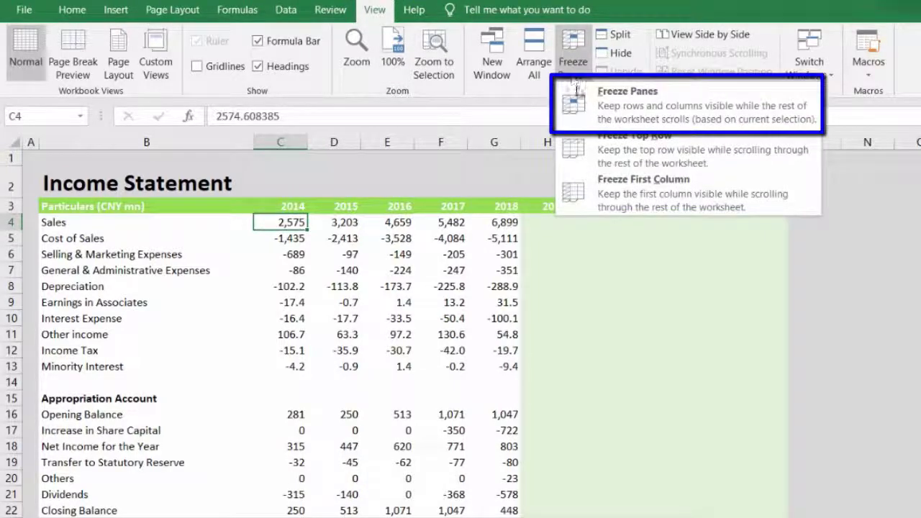
pyautogui.click(580, 92)
pyautogui.scroll(-4, 565, 356)
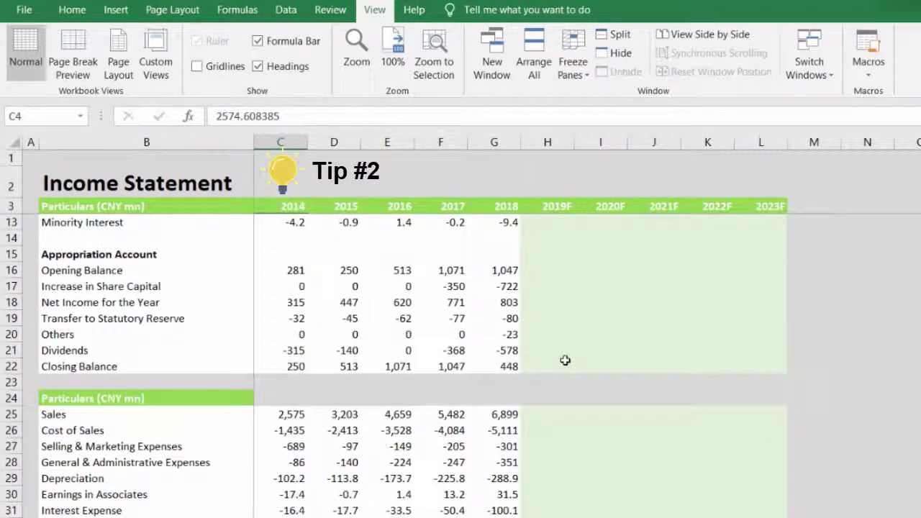
pyautogui.scroll(4, 565, 359)
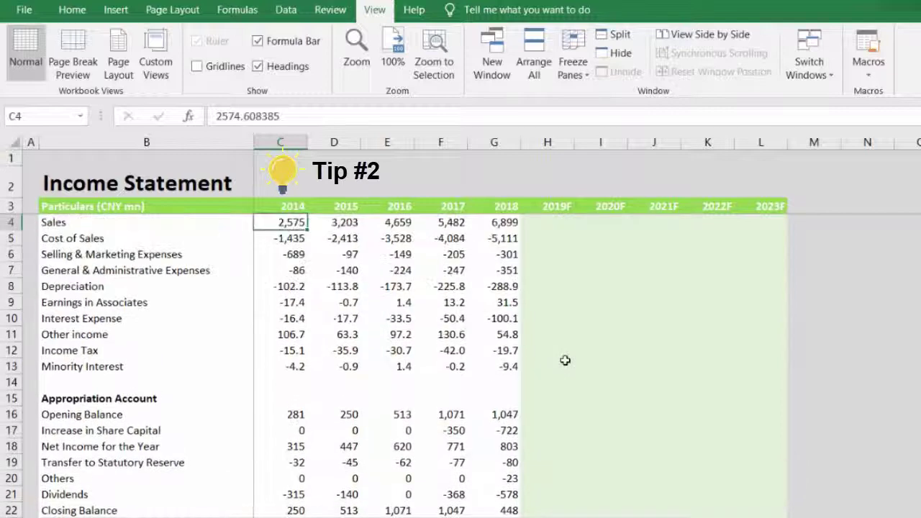
pyautogui.scroll(-2, 569, 341)
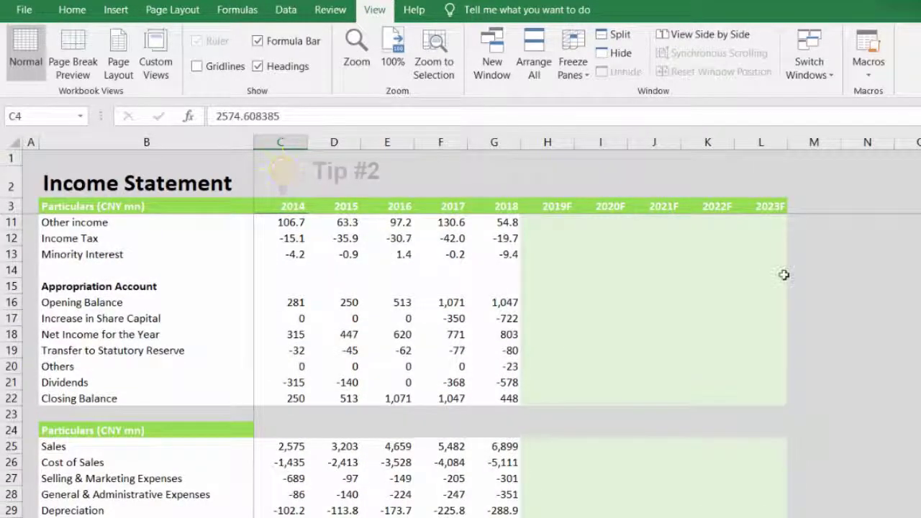
pyautogui.hscroll(5, 783, 274)
pyautogui.hscroll(-5, 784, 274)
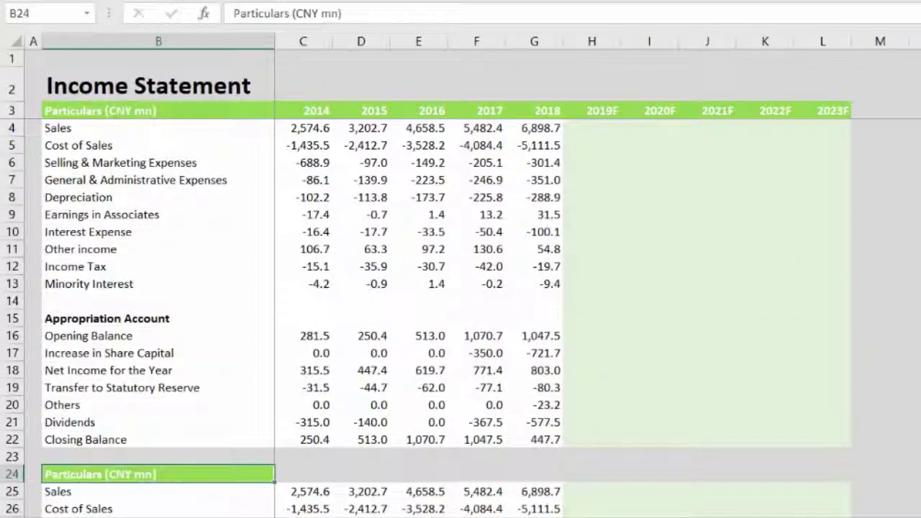
# Retitle B24 as 'Assumptions' and clear the historical figures in C4:G13.
pyautogui.write('Assum')
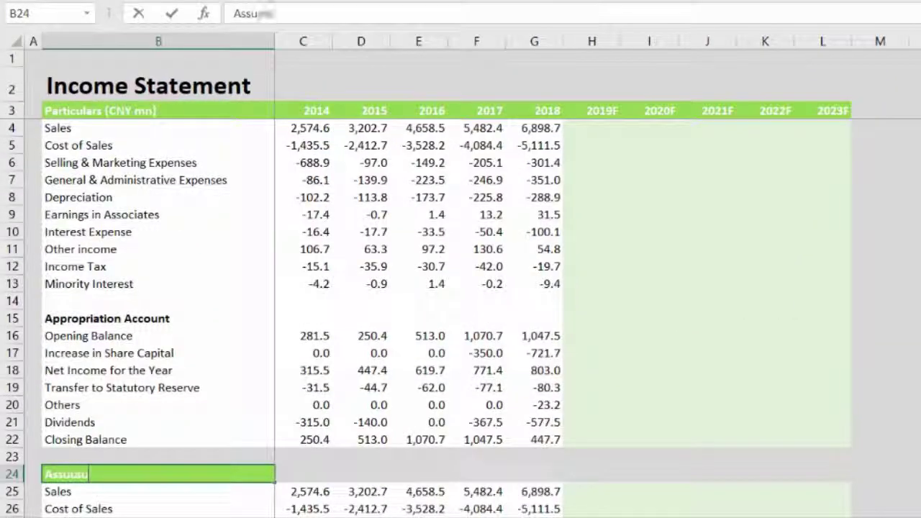
pyautogui.write('ptions')
pyautogui.press('Return')
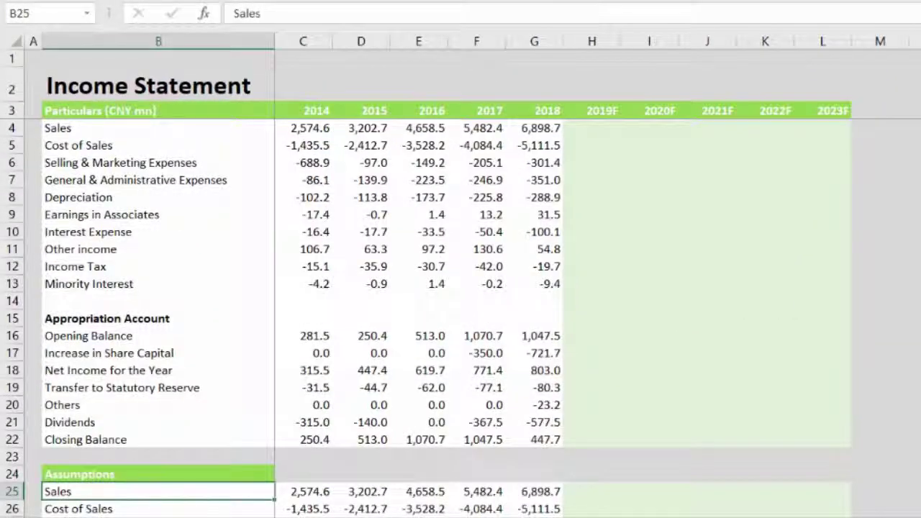
pyautogui.click(317, 123)
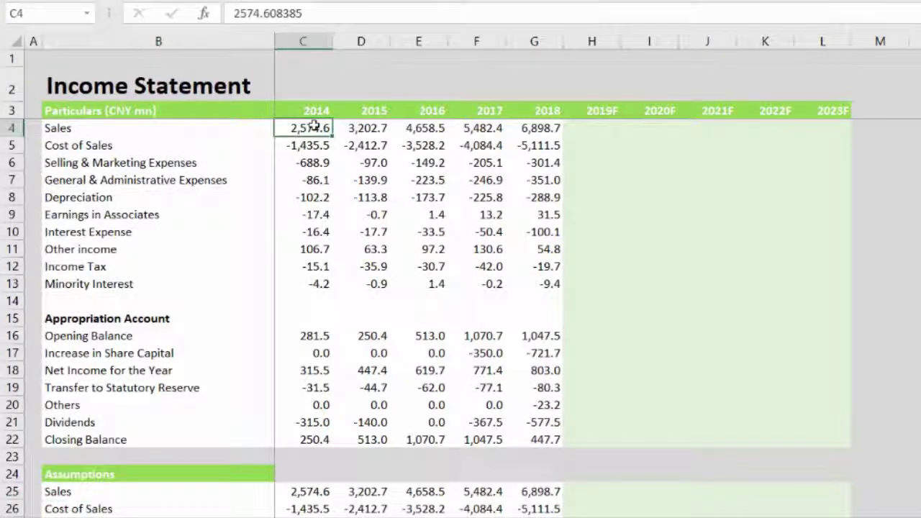
pyautogui.hotkey('ctrl', 'shift', 'Down')
pyautogui.hotkey('shift', 'Right')
pyautogui.hotkey('shift', 'Right')
pyautogui.hotkey('shift', 'Right')
pyautogui.hotkey('shift', 'Right')
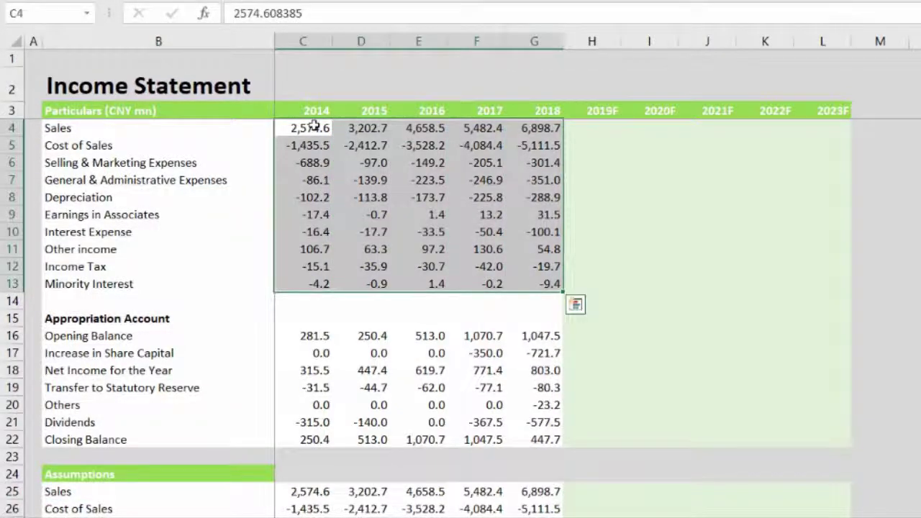
pyautogui.press('Delete')
# Enter =C25 in C4 to link it to Assumptions Sales, and copy it.
pyautogui.click(314, 125)
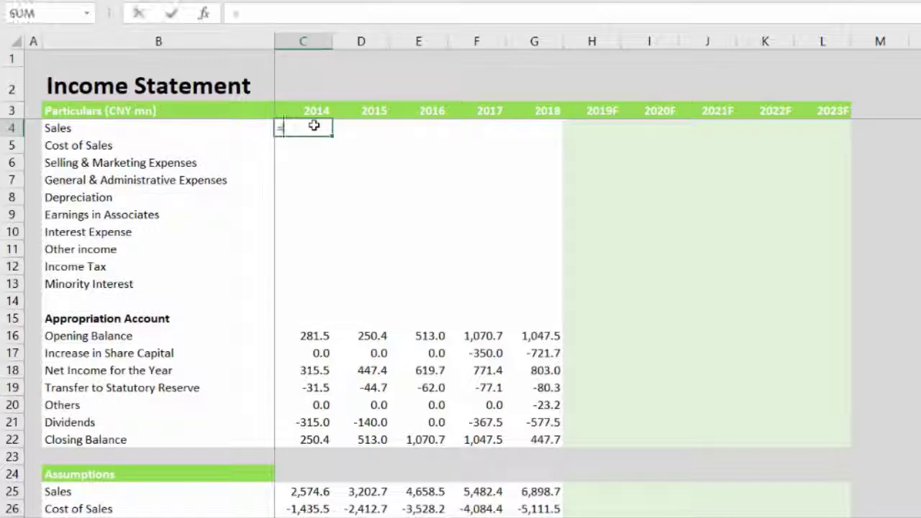
pyautogui.click(307, 492)
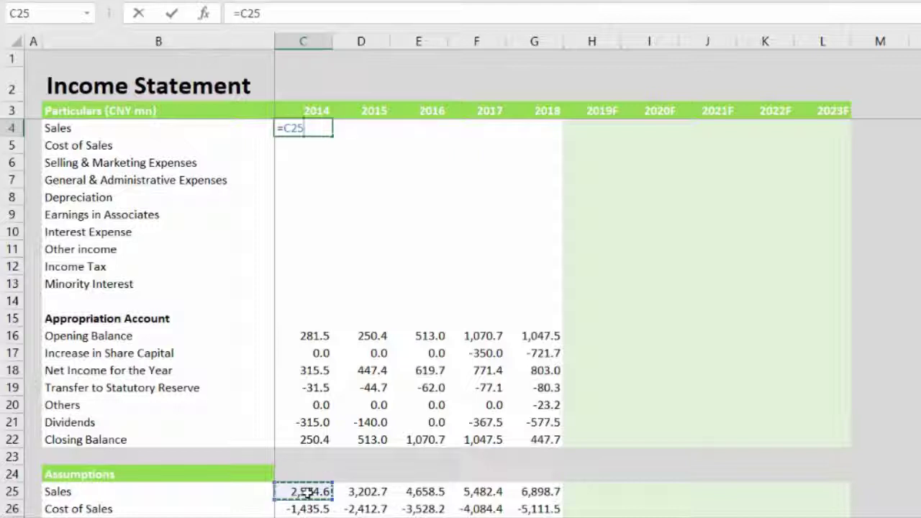
pyautogui.press('Return')
pyautogui.press('Up')
pyautogui.hotkey('ctrl', 'c')
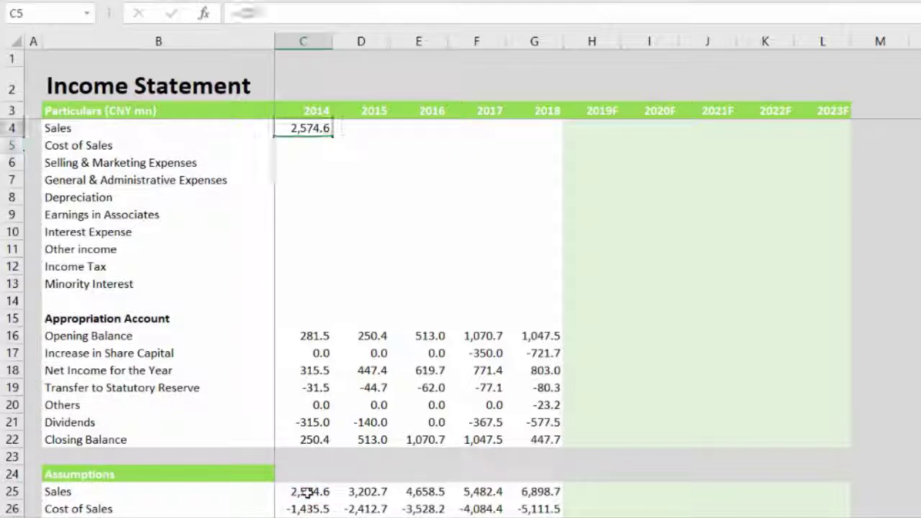
# Paste the link formula as formulas only across C4:L13.
pyautogui.hotkey('shift', 'Down')
pyautogui.hotkey('shift', 'Down')
pyautogui.hotkey('shift', 'Down')
pyautogui.hotkey('shift', 'Down')
pyautogui.hotkey('shift', 'Down')
pyautogui.hotkey('shift', 'Down')
pyautogui.hotkey('shift', 'Down')
pyautogui.hotkey('shift', 'Down')
pyautogui.hotkey('shift', 'Down')
pyautogui.hotkey('shift', 'Down')
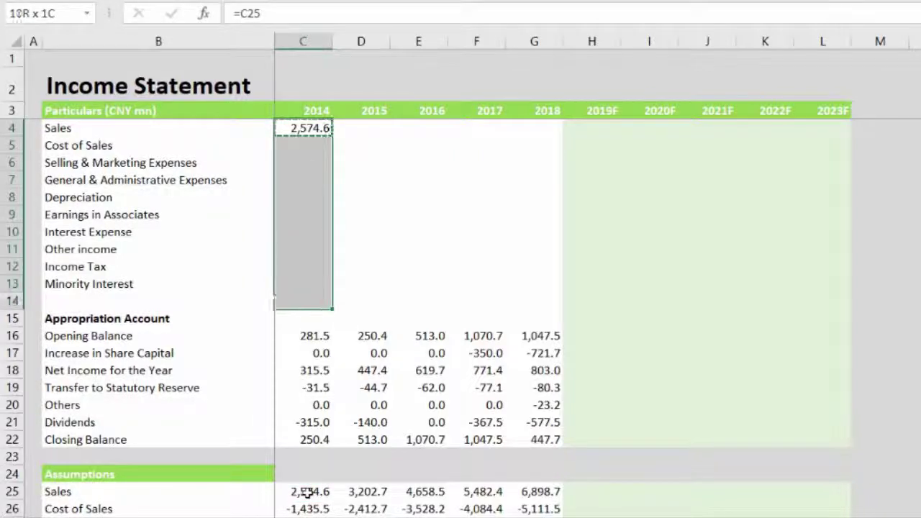
pyautogui.hotkey('shift', 'Right')
pyautogui.hotkey('shift', 'Right')
pyautogui.hotkey('shift', 'Right')
pyautogui.hotkey('shift', 'Right')
pyautogui.hotkey('shift', 'Right')
pyautogui.hotkey('shift', 'Right')
pyautogui.hotkey('shift', 'Right')
pyautogui.hotkey('shift', 'Right')
pyautogui.hotkey('shift', 'Up')
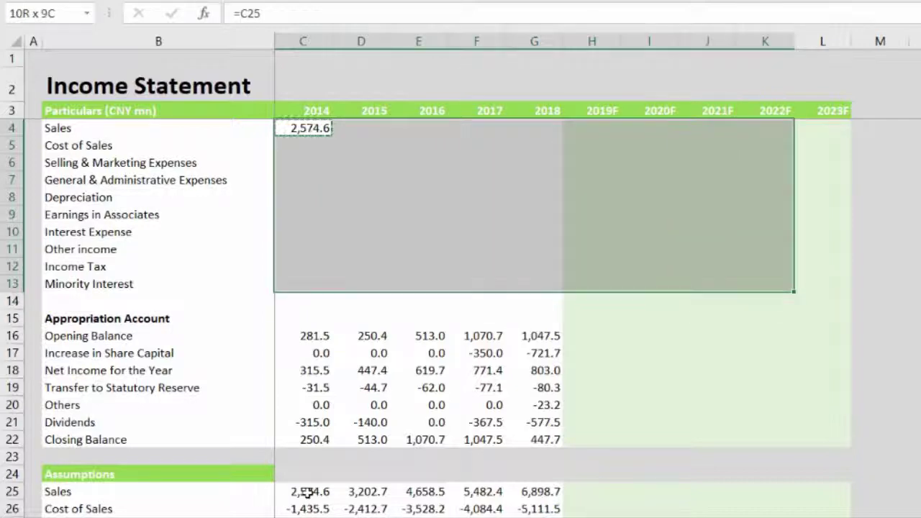
pyautogui.hotkey('shift', 'Right')
pyautogui.hotkey('ctrl', 'alt', 'v')
pyautogui.press('f')
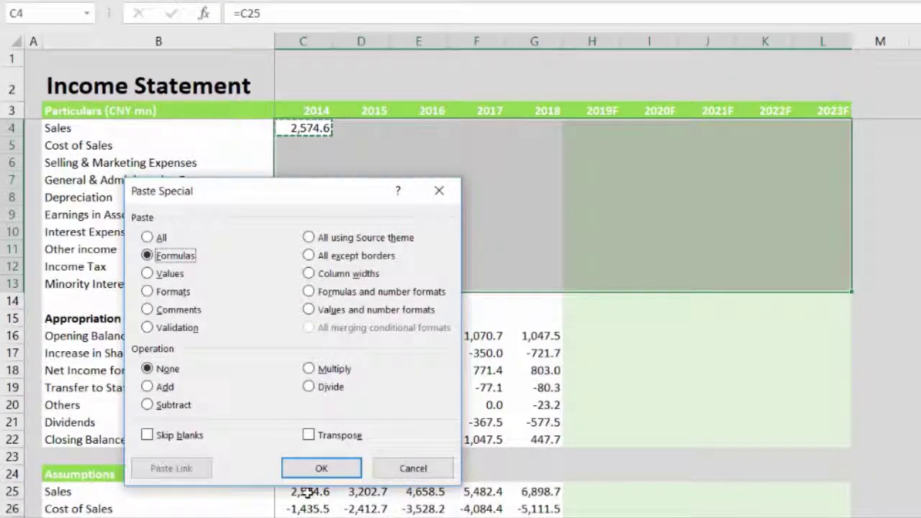
pyautogui.press('Return')
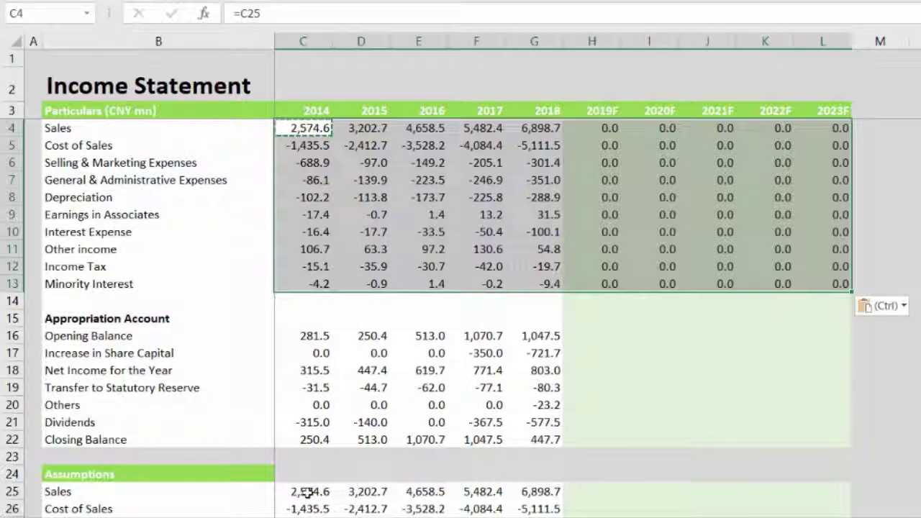